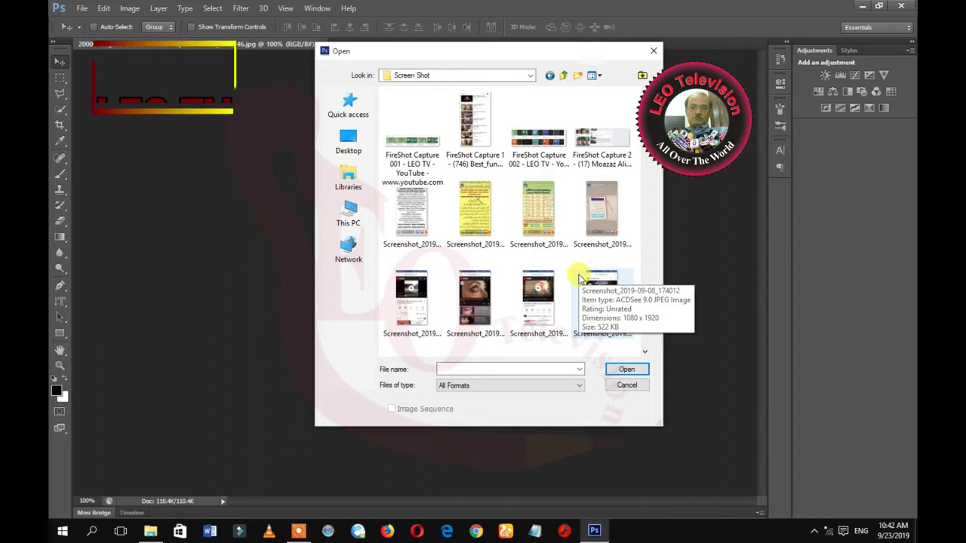
Open the FireShot Capture 1 screenshot of the YouTube Up next list from the Screen Shot folder.
double_click(469, 140)
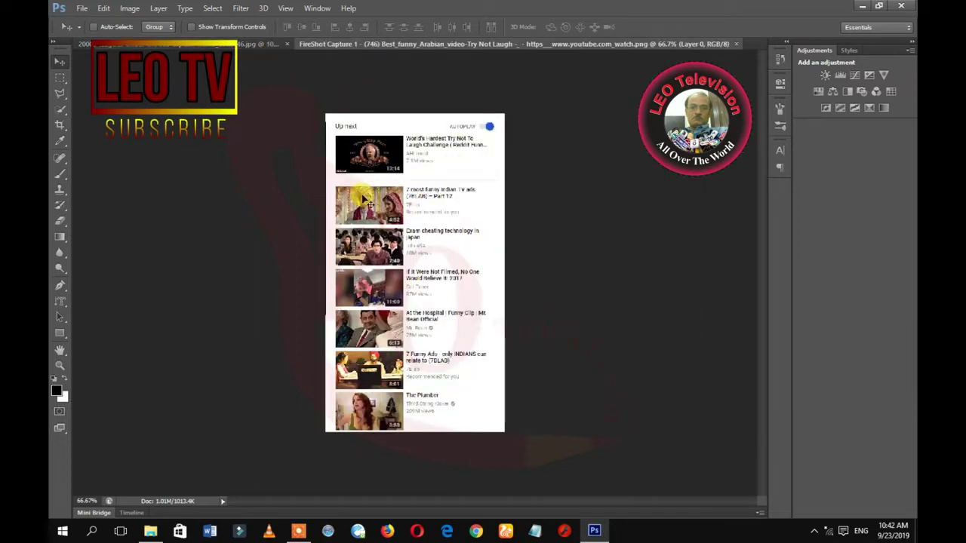
Zoom to 200% on the first video entries at the top of the Up next list.
key("z")
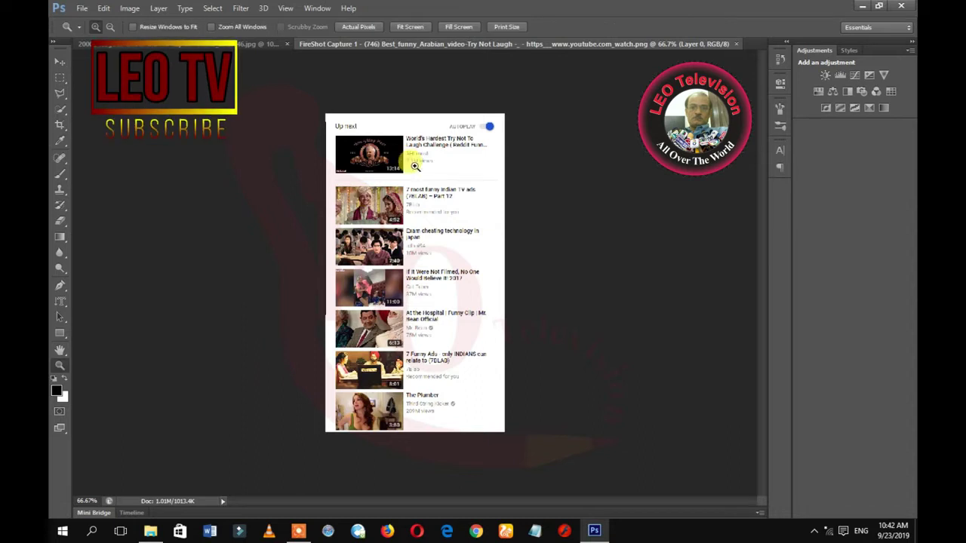
left_click(430, 183)
left_click(432, 185)
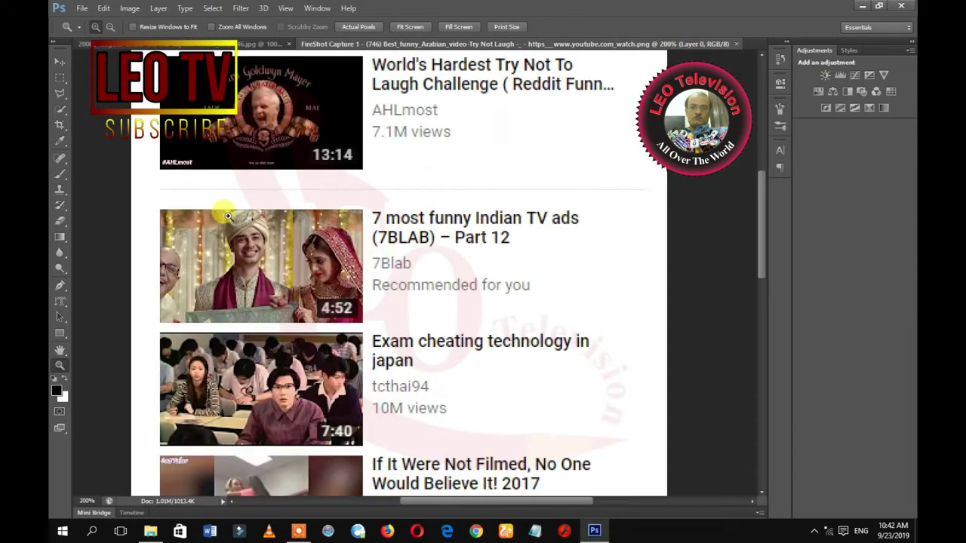
scroll(760, 63, "up", 2)
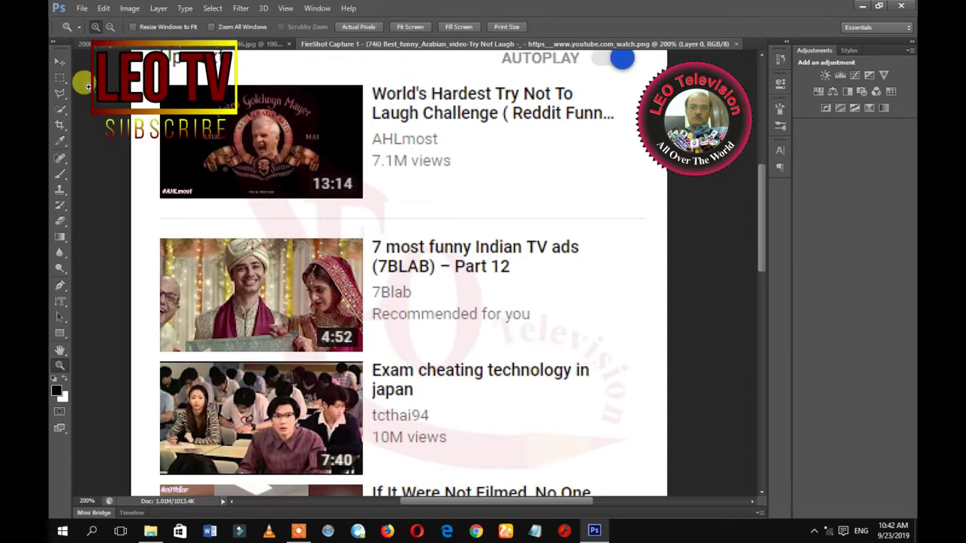
Draw a rectangular marquee selection around the first video's 13:14 thumbnail.
left_click(61, 79)
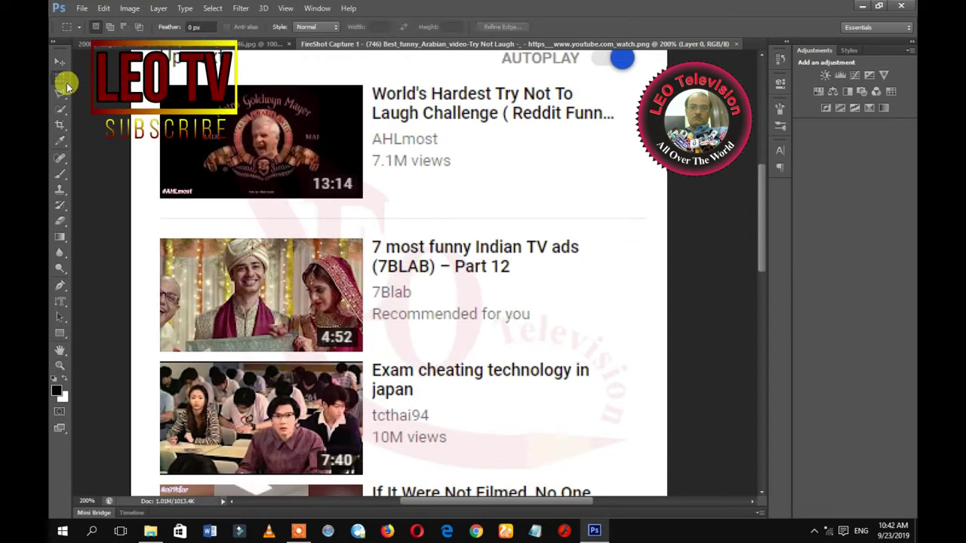
left_click(75, 76)
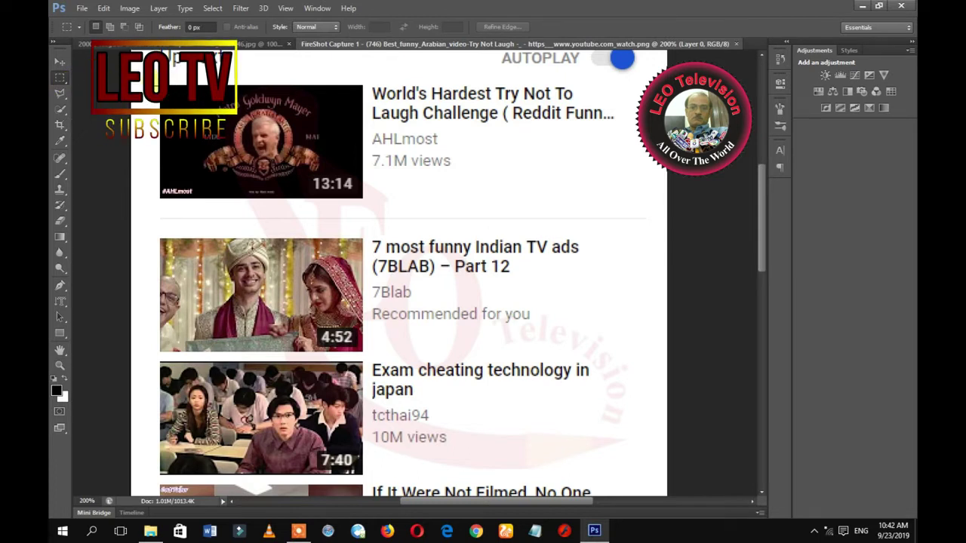
left_click_drag(159, 85, 359, 198)
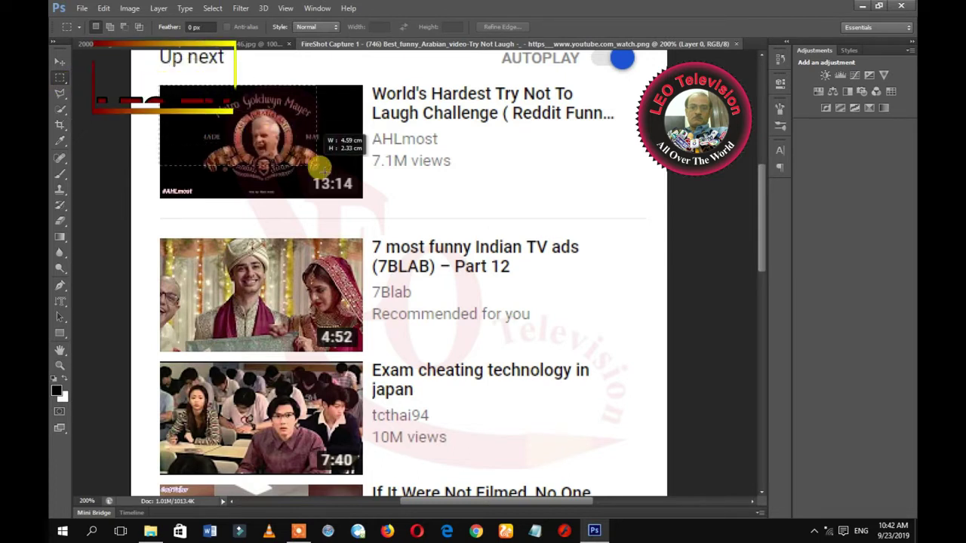
left_click_drag(359, 198, 363, 199)
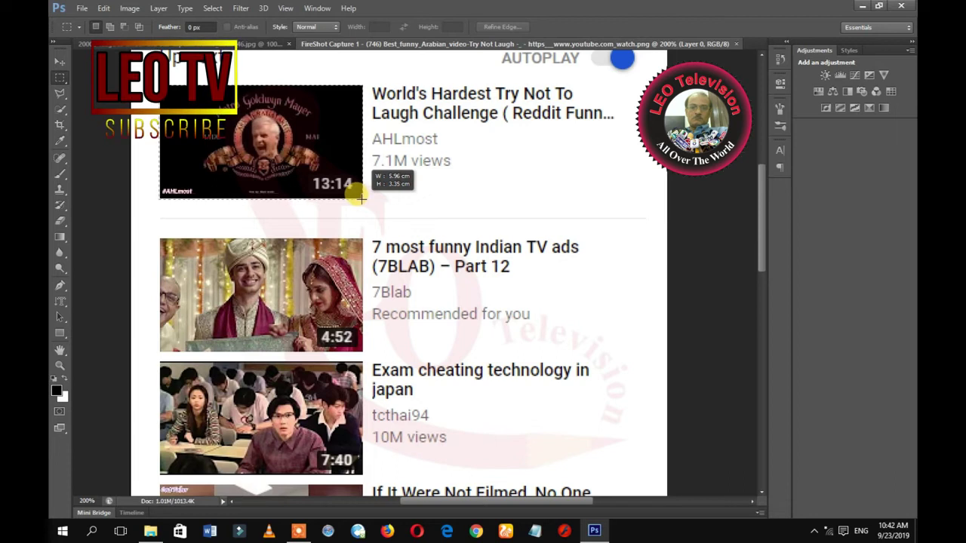
left_click_drag(361, 199, 362, 199)
Drag the selected thumbnail around with the Move tool to test moving it.
left_click(60, 61)
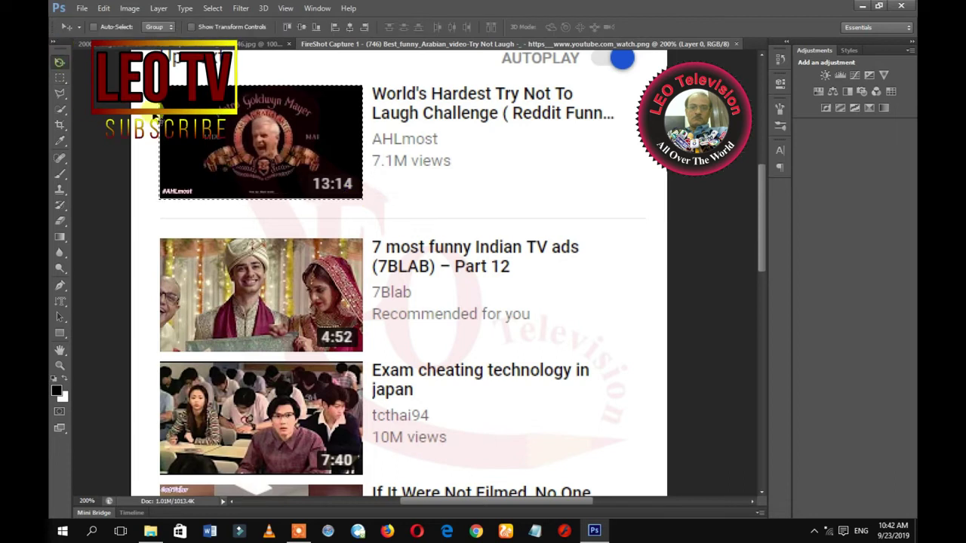
left_click_drag(226, 160, 588, 285)
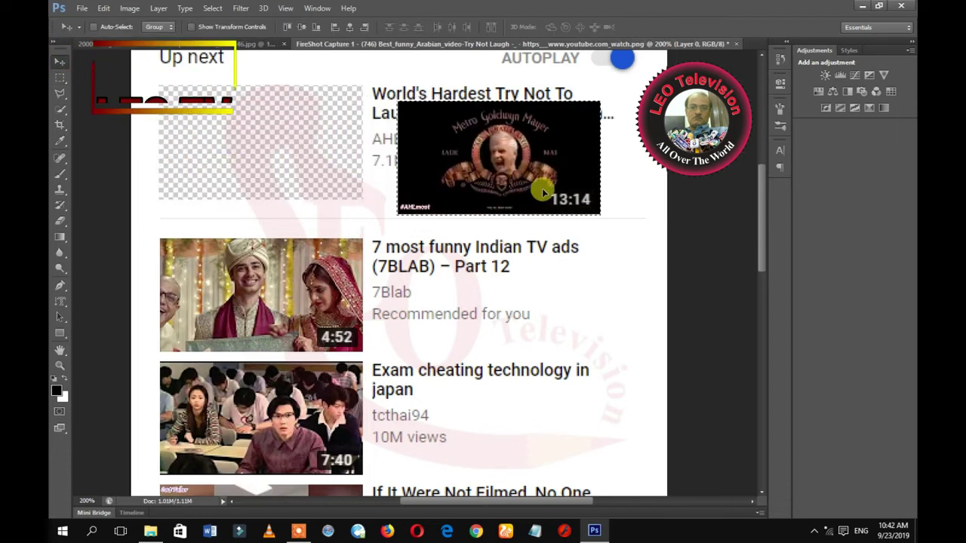
mouse_move(611, 264)
left_mouse_down()
mouse_move(688, 185)
mouse_move(448, 190)
left_mouse_up()
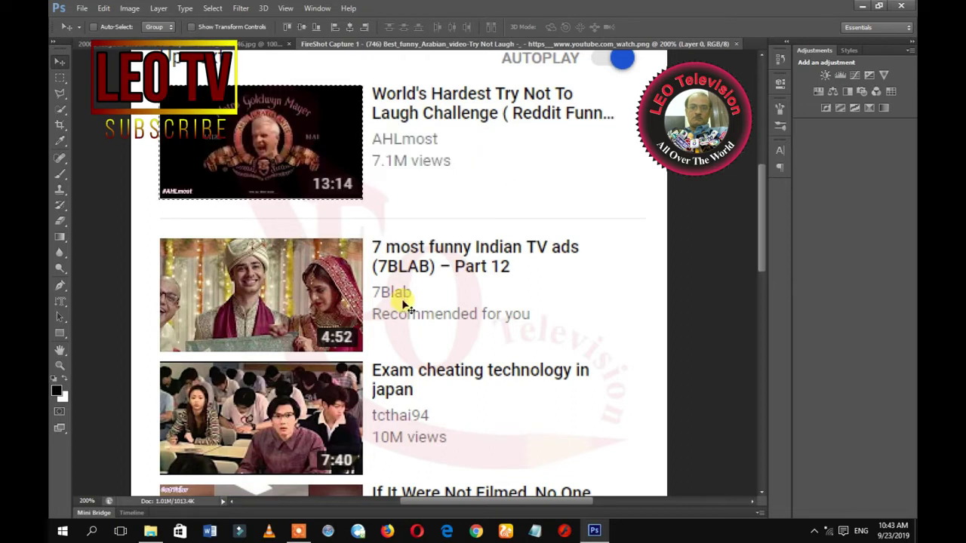
left_click(59, 77)
key("m")
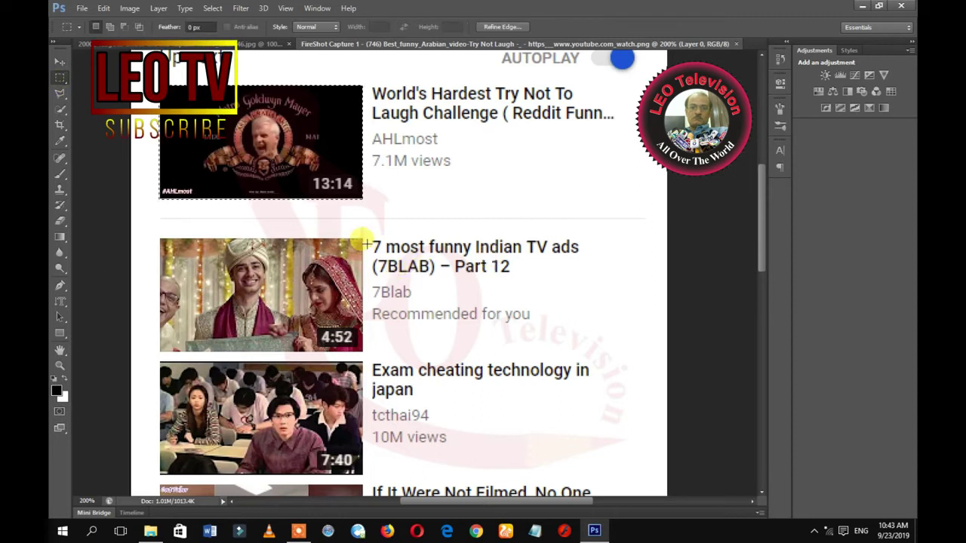
left_click_drag(365, 240, 587, 323)
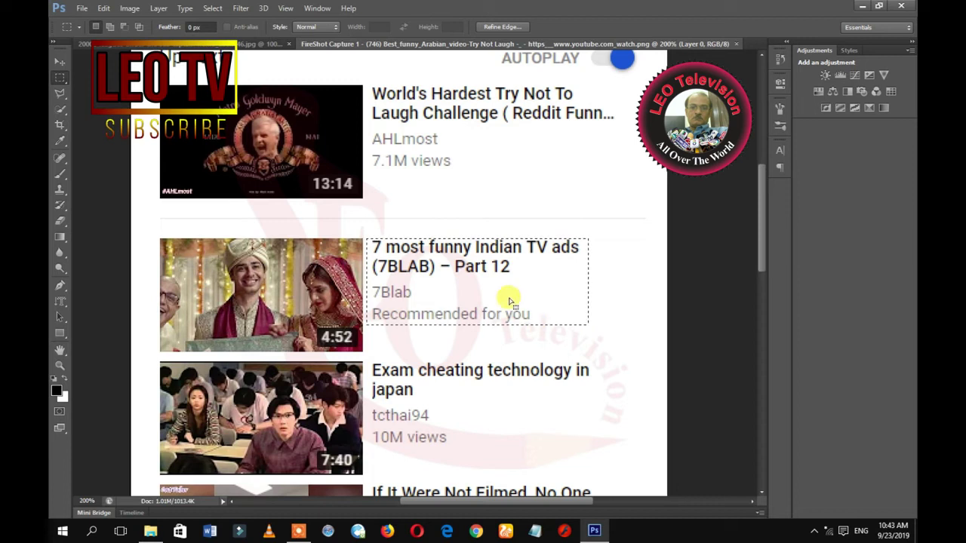
left_click_drag(507, 296, 571, 255)
left_click_drag(453, 220, 390, 284)
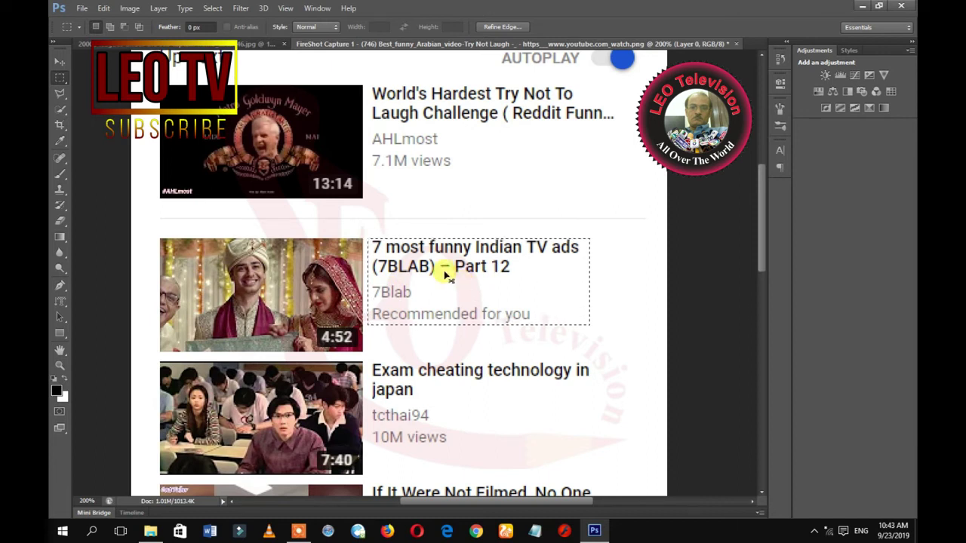
key("ctrl+j")
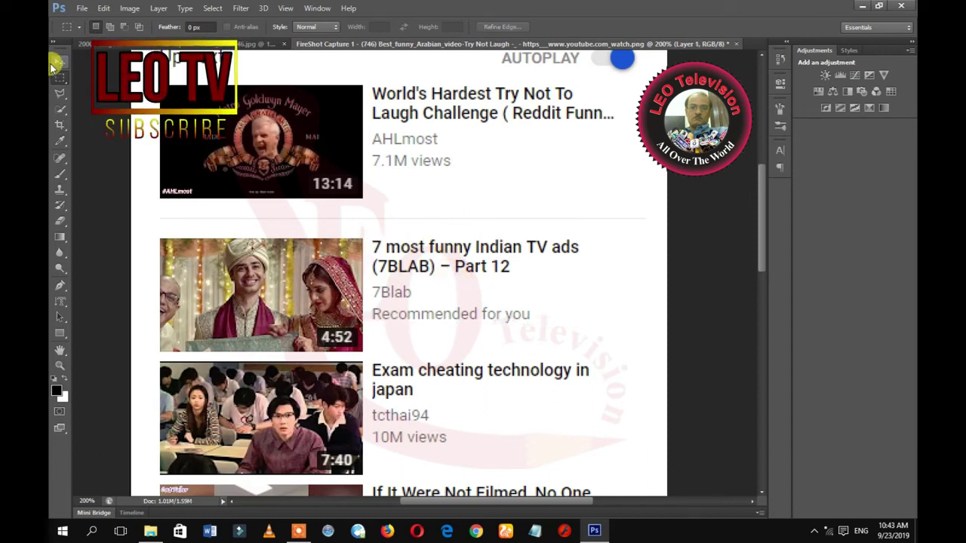
left_click(54, 63)
mouse_move(438, 252)
left_mouse_down()
mouse_move(507, 165)
mouse_move(494, 175)
left_mouse_up()
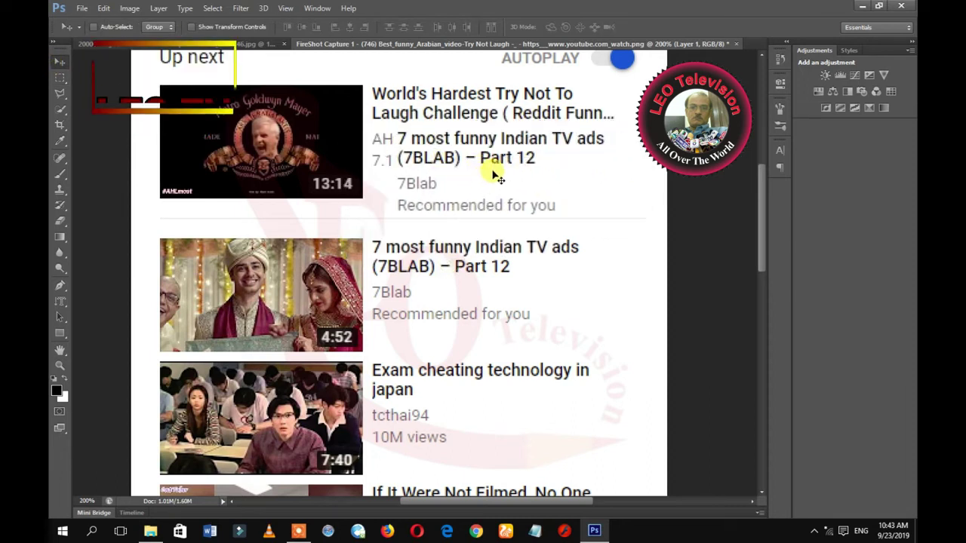
key("Delete")
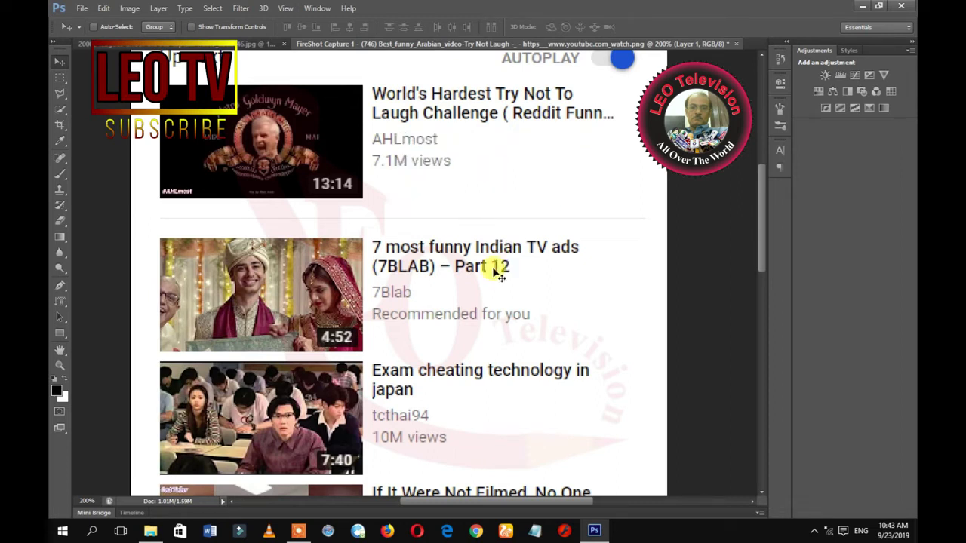
key("ctrl+z")
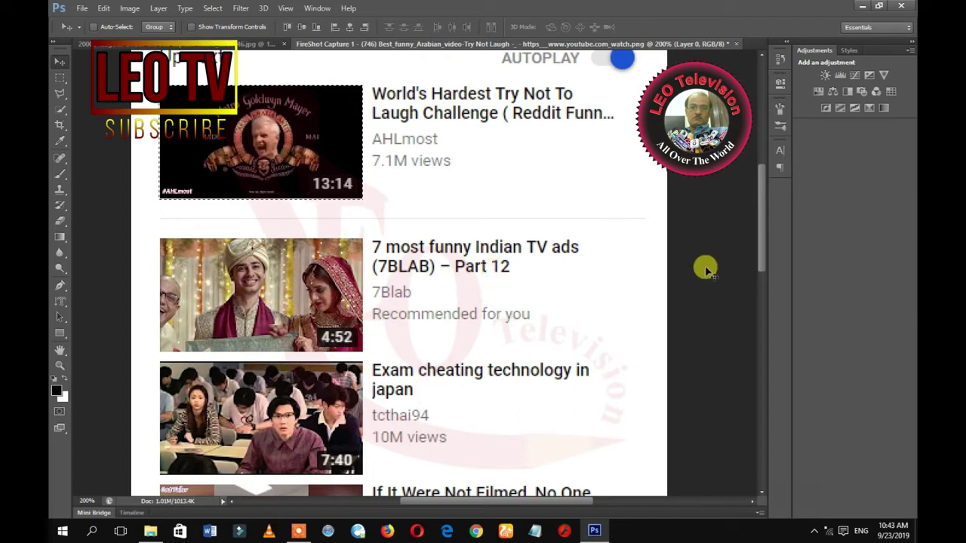
scroll(759, 211, "down", 1)
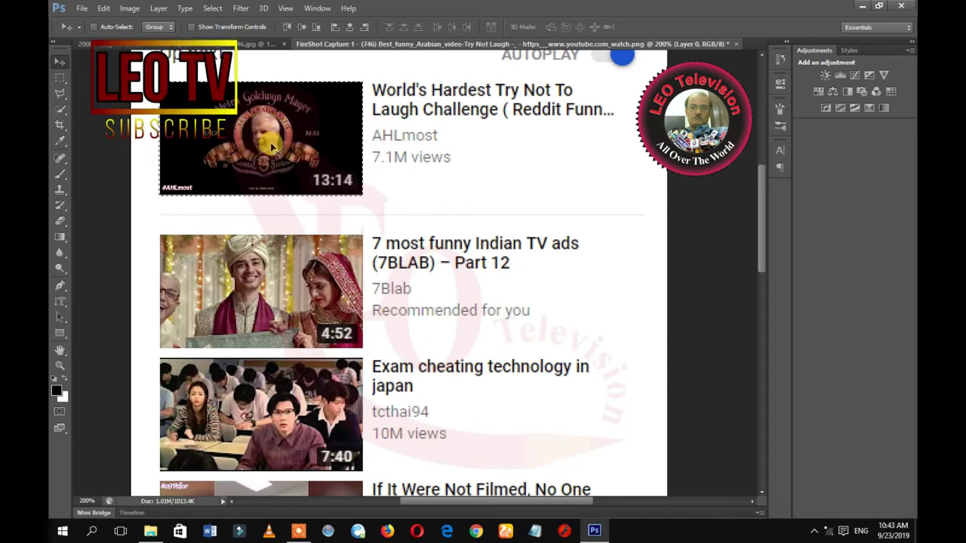
Drag the 13:14 thumbnail right over its title and start a 169 × 95 pixel new document.
left_click_drag(298, 230, 291, 236)
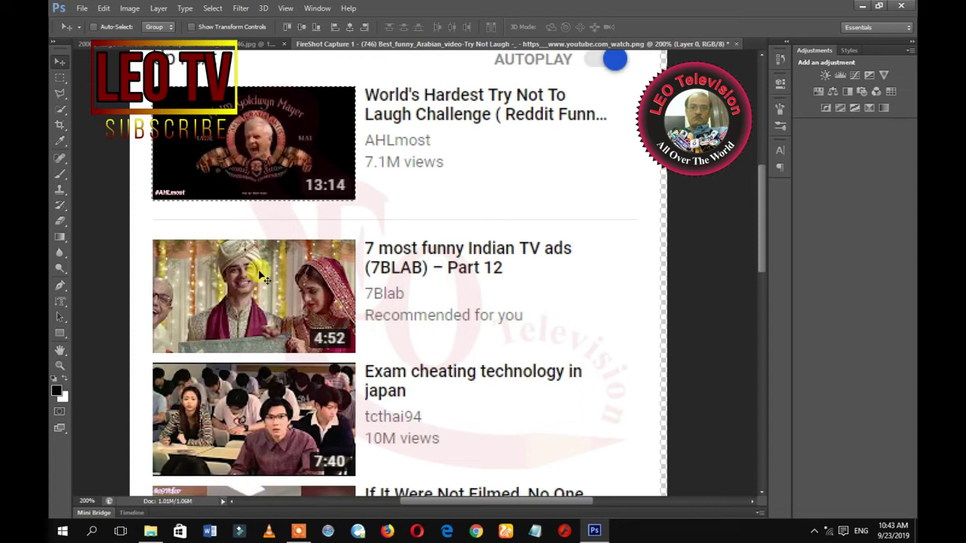
left_click(58, 97)
left_click_drag(228, 128, 351, 151)
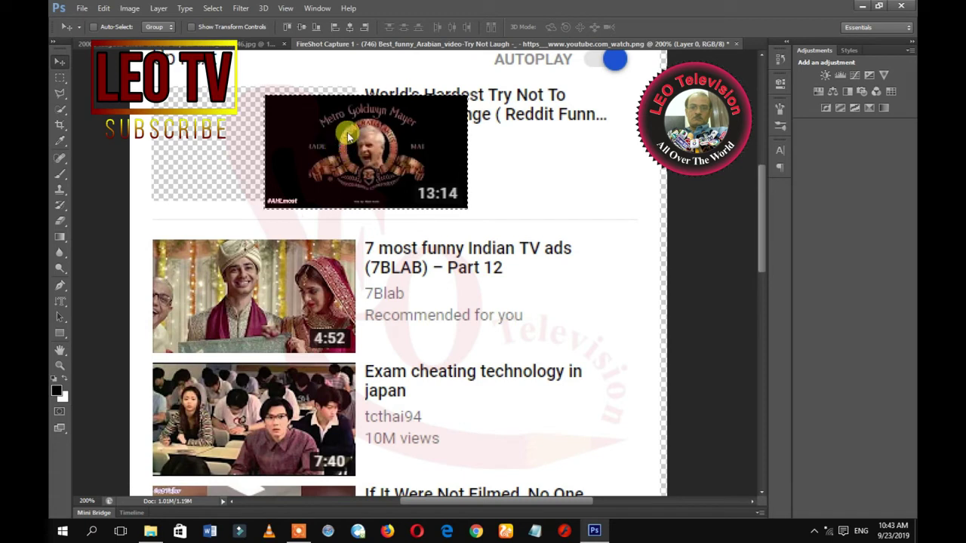
key("ctrl+n")
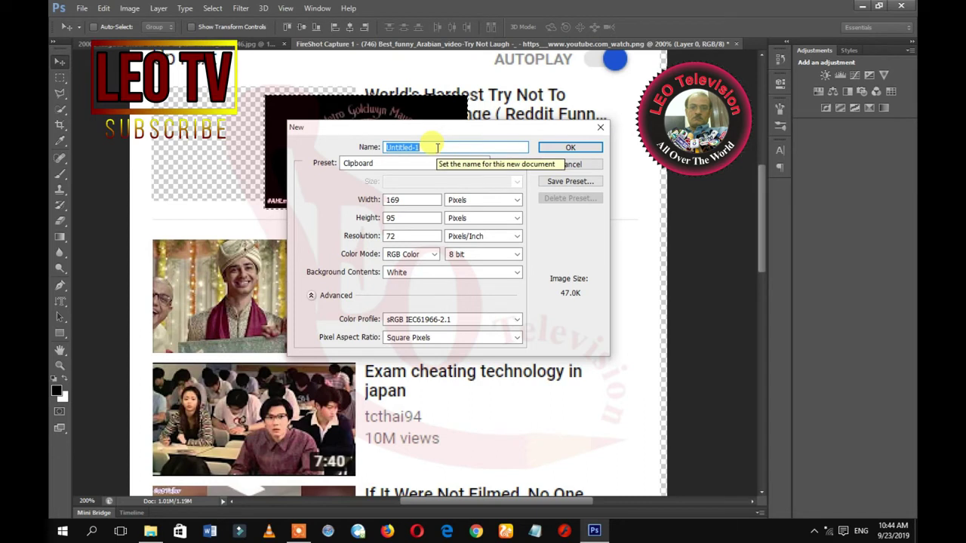
Create the new white canvas and paste the 13:14 thumbnail into it.
left_click(436, 147)
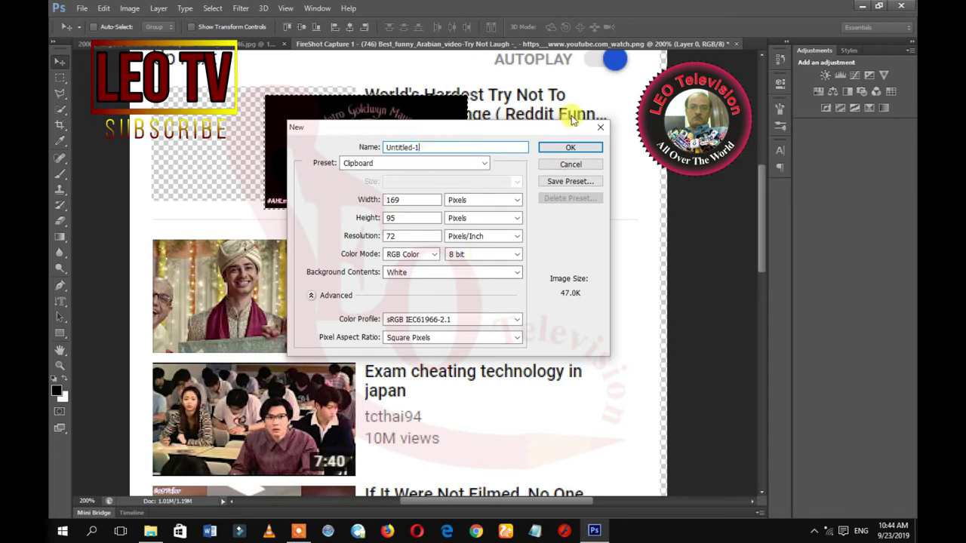
left_click(570, 147)
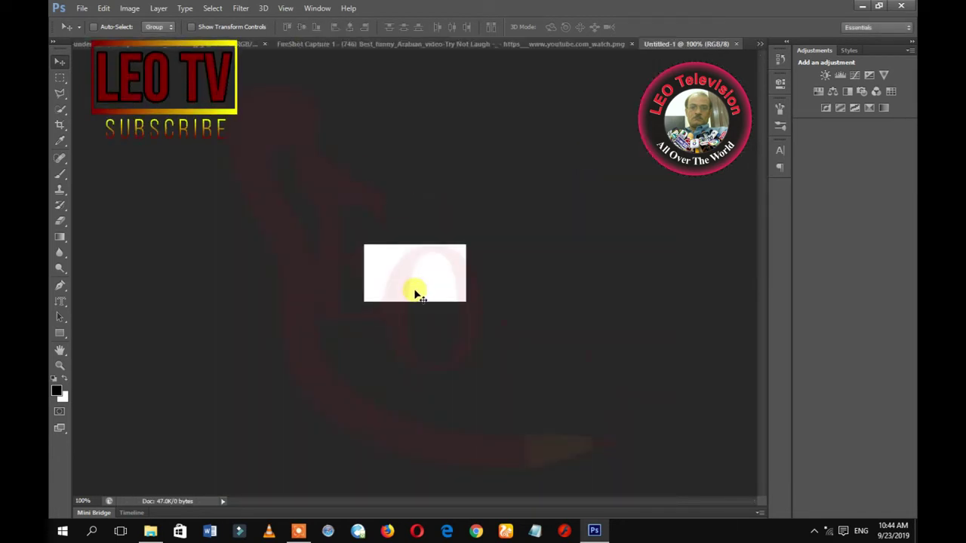
key("ctrl+v")
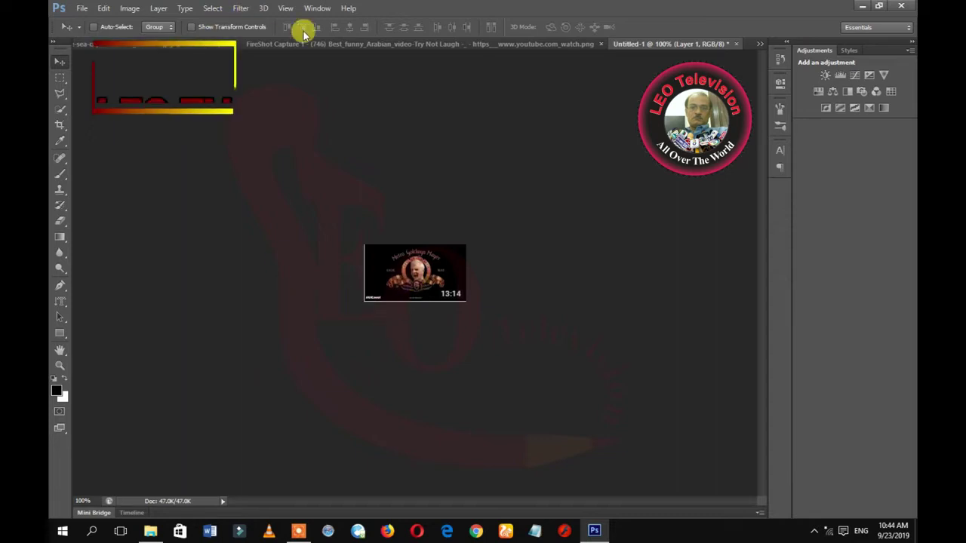
Save the document as layered Untitled-1.psd and close it.
left_click(82, 8)
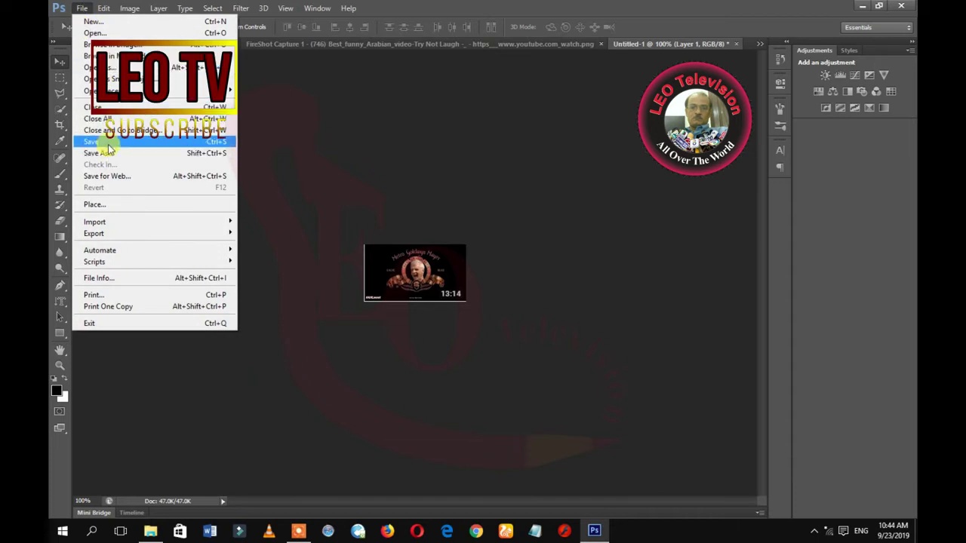
left_click(107, 143)
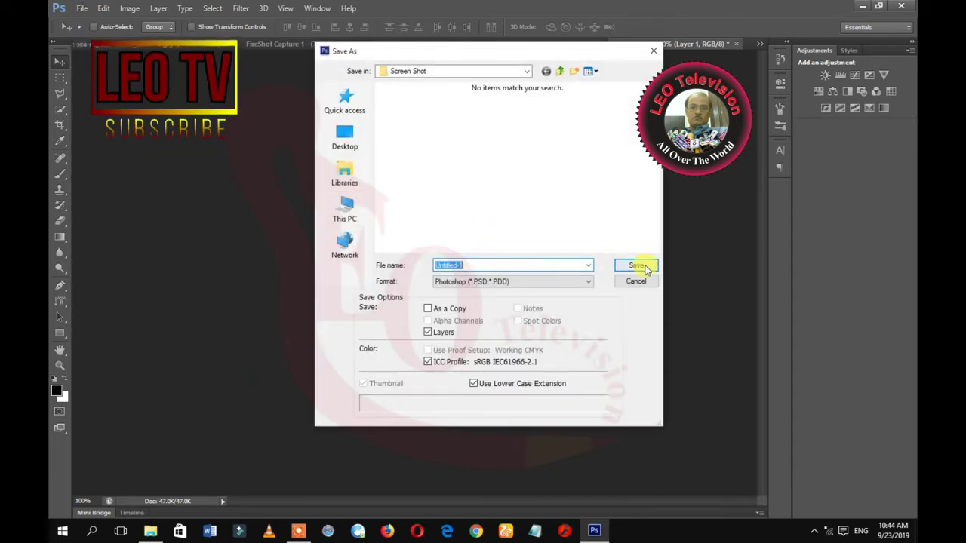
key("Return")
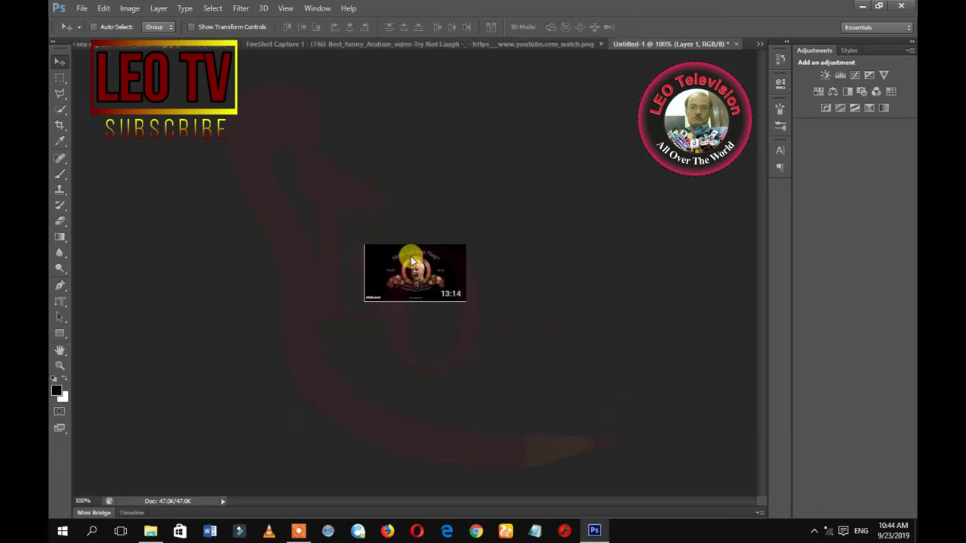
left_click(617, 161)
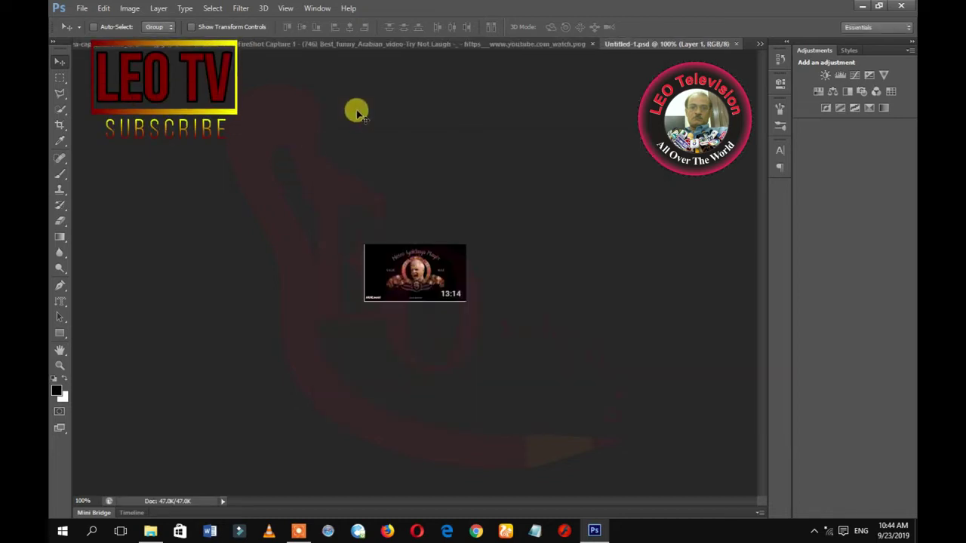
left_click(735, 44)
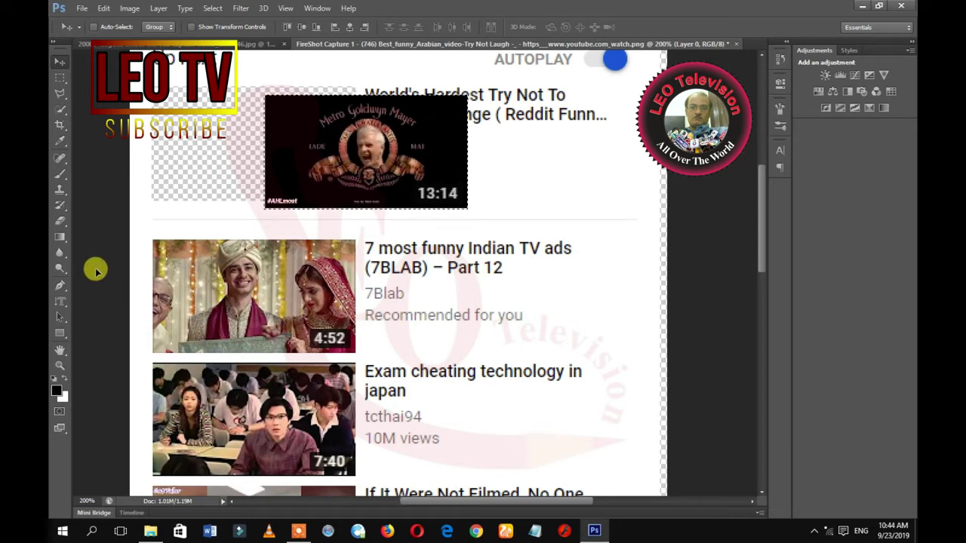
Select the 4:52 Indian TV ads thumbnail and remove it, leaving a transparent gap.
left_click(59, 77)
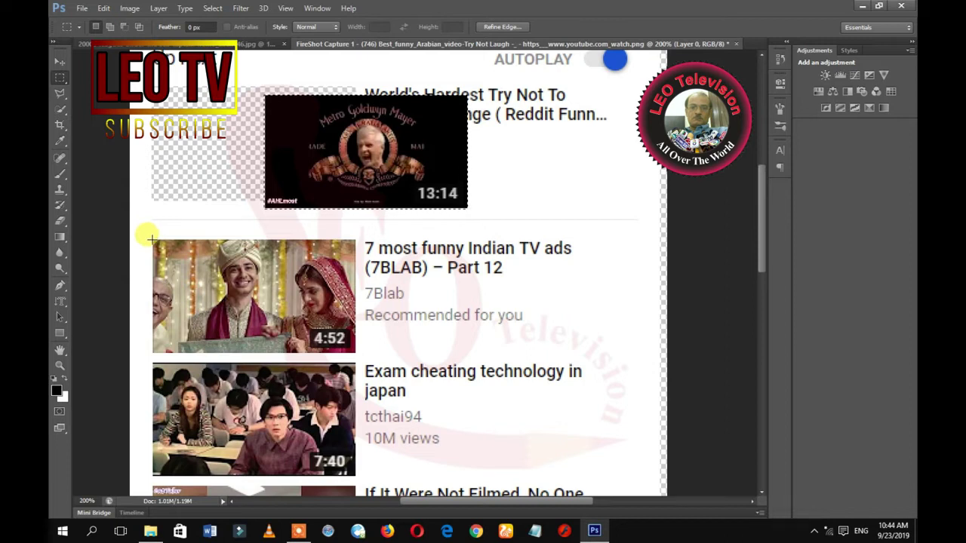
left_click_drag(152, 239, 354, 353)
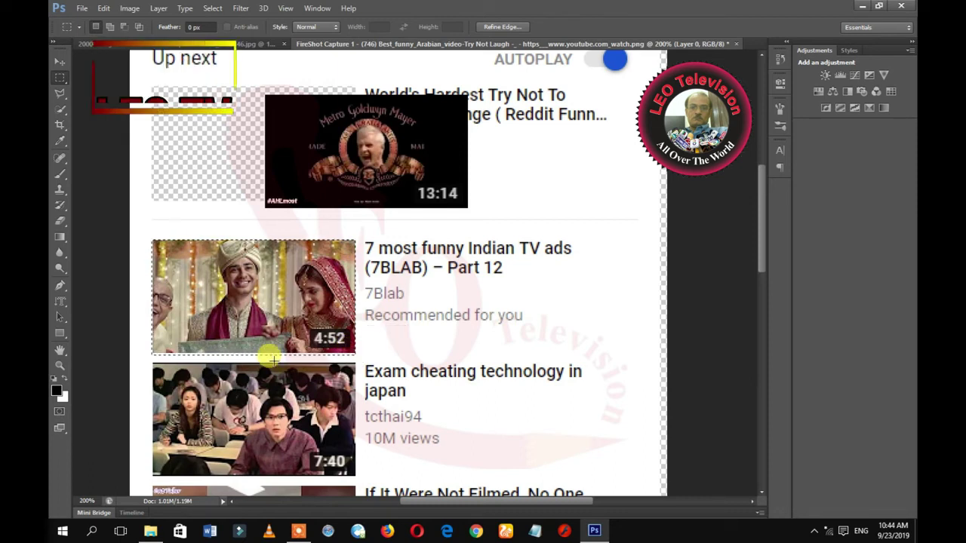
key("Delete")
key("ctrl+d")
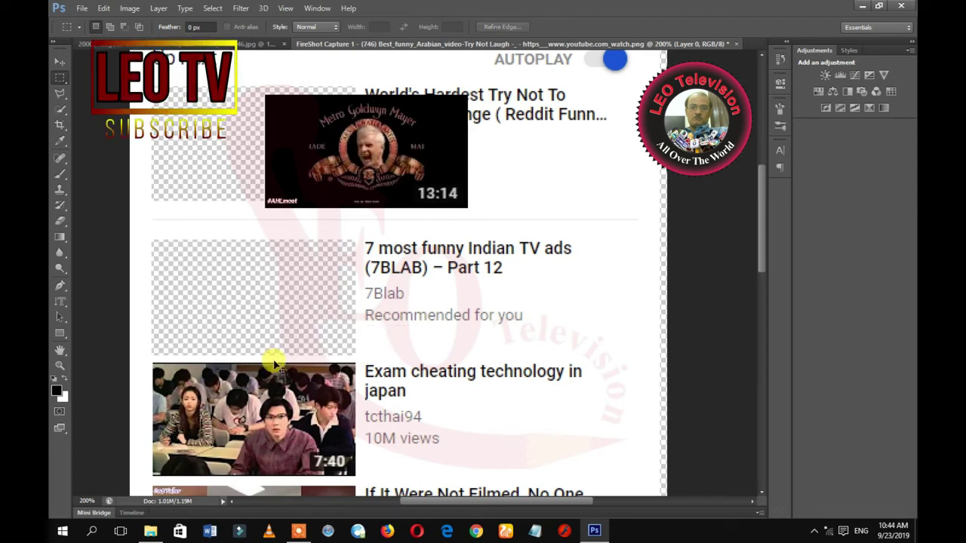
Create a 169 × 96 white document named Untitled-2 and paste the 4:52 thumbnail into it.
key("ctrl+n")
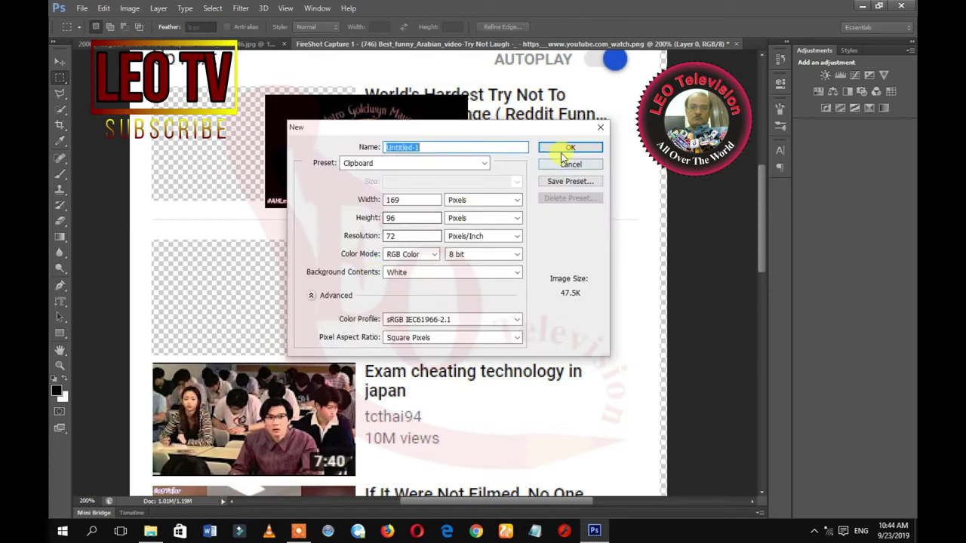
left_click(471, 147)
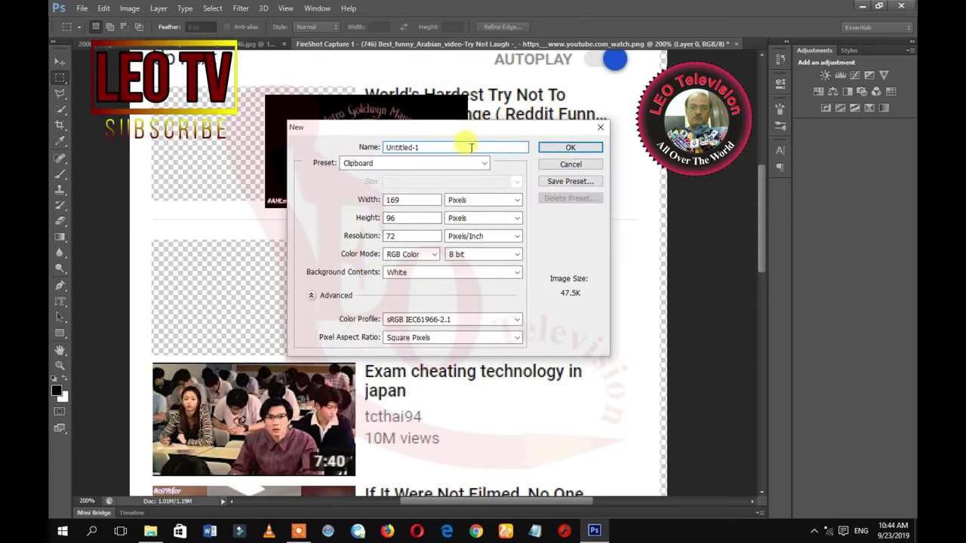
key("BackSpace")
type("2")
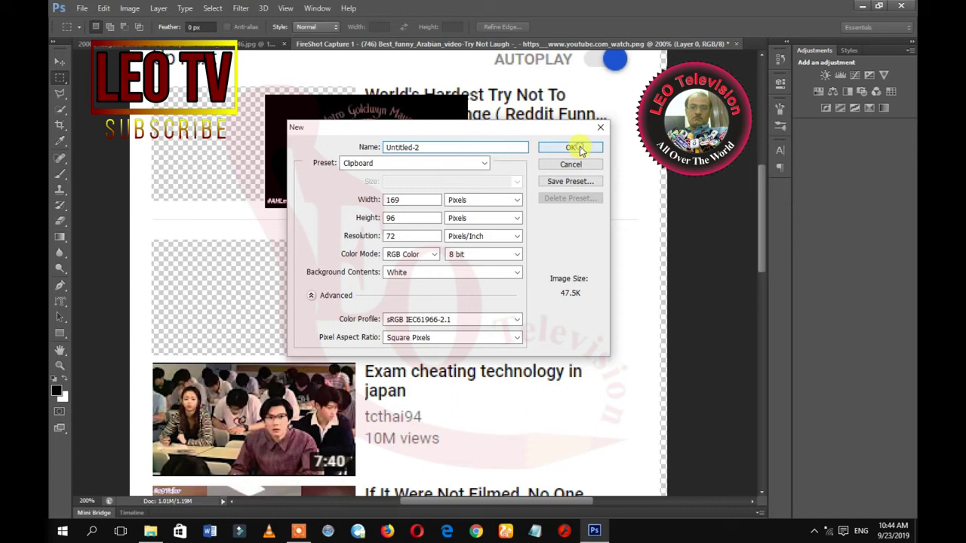
left_click(580, 150)
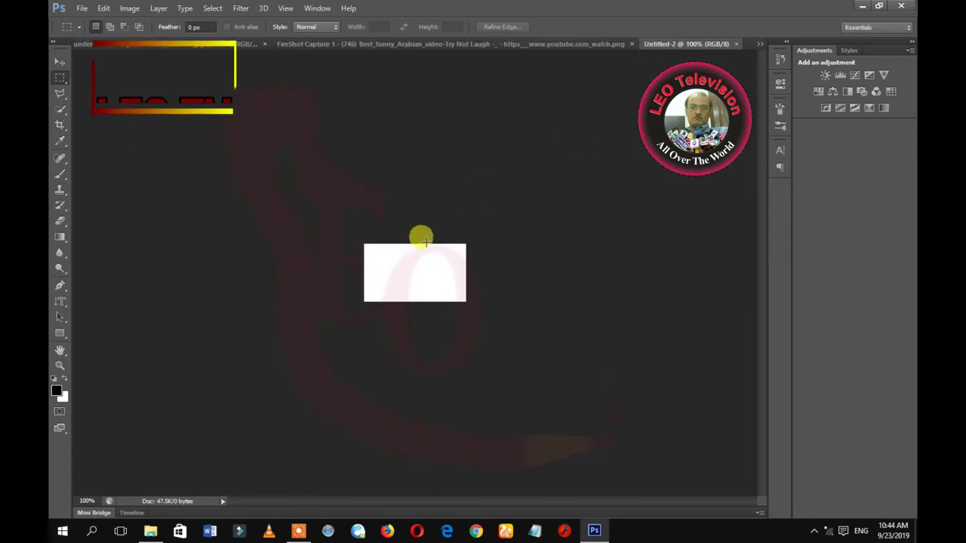
key("ctrl+v")
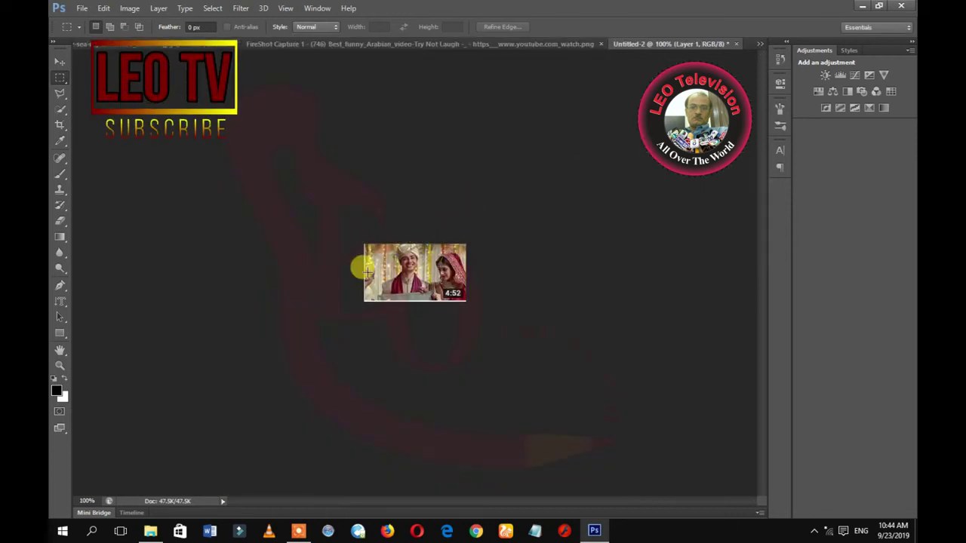
Close the 20000 Leagues image and the YouTube screenshot without saving, then reopen Untitled-1.psd.
left_click(424, 44)
left_click(715, 44)
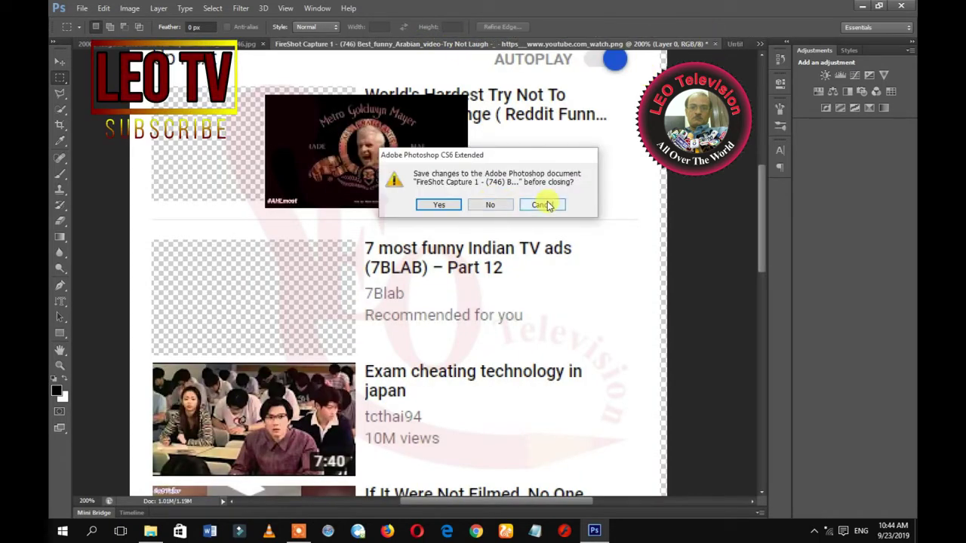
left_click(541, 204)
left_click(162, 43)
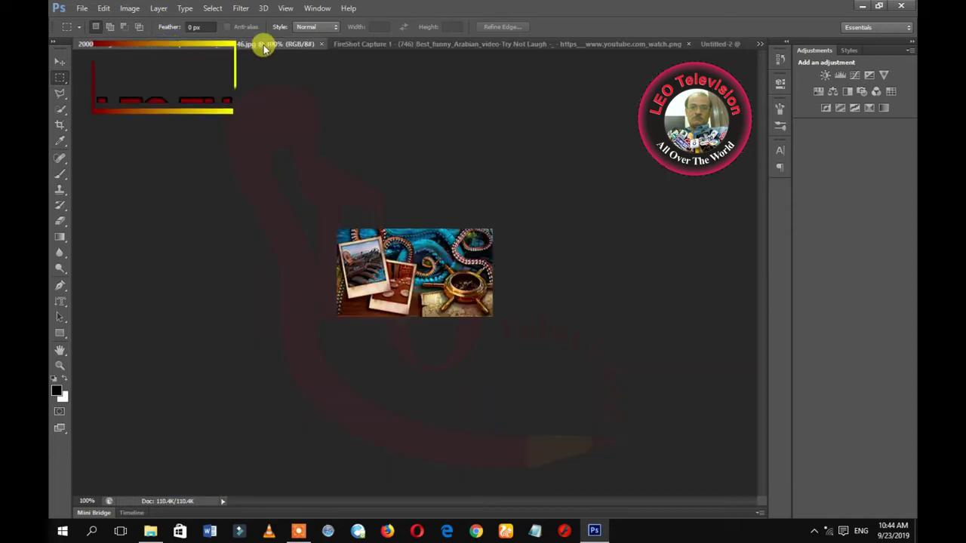
left_click(323, 44)
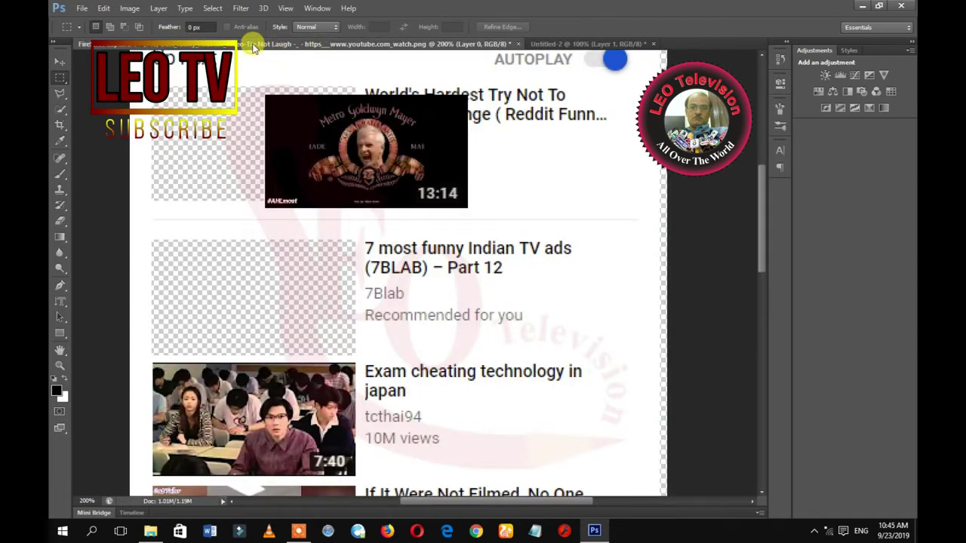
left_click(516, 43)
left_click(489, 205)
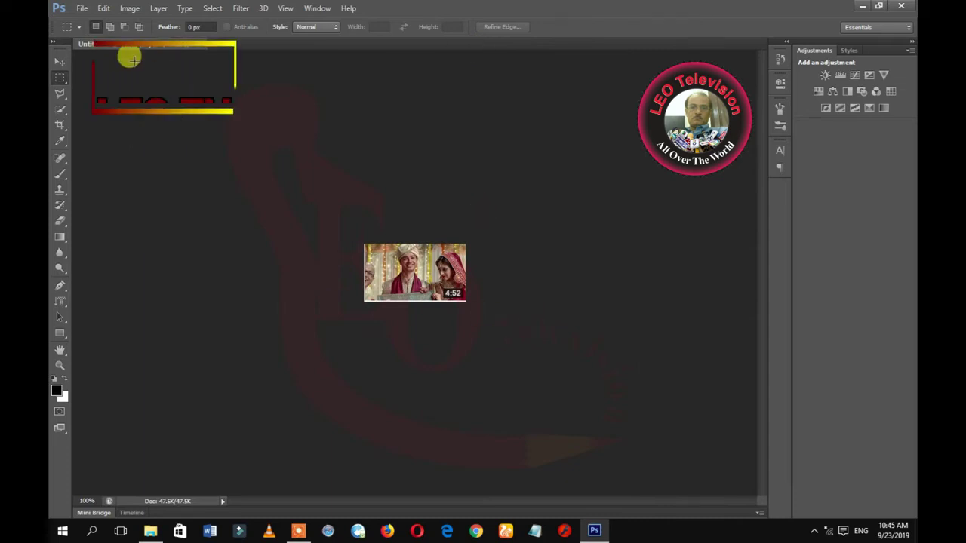
left_click(89, 9)
mouse_move(113, 90)
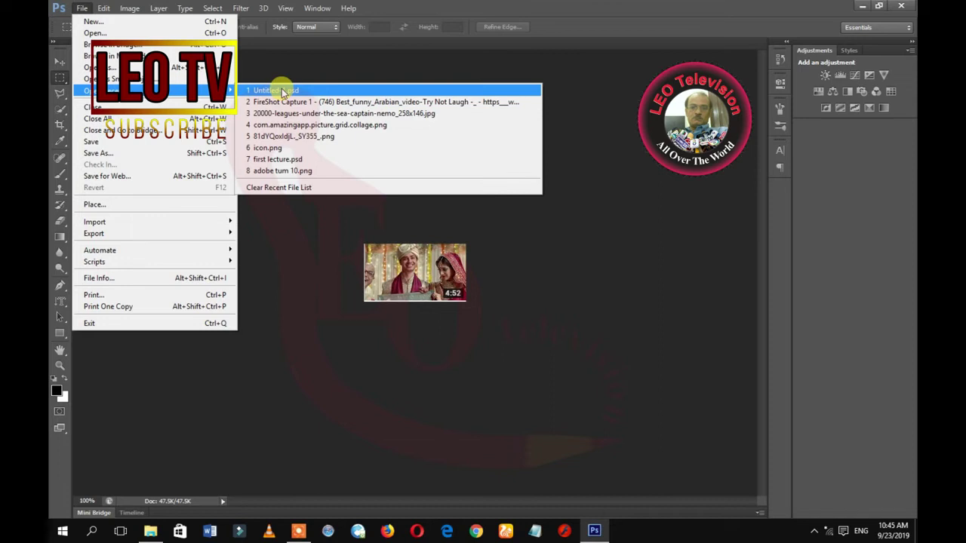
left_click(282, 91)
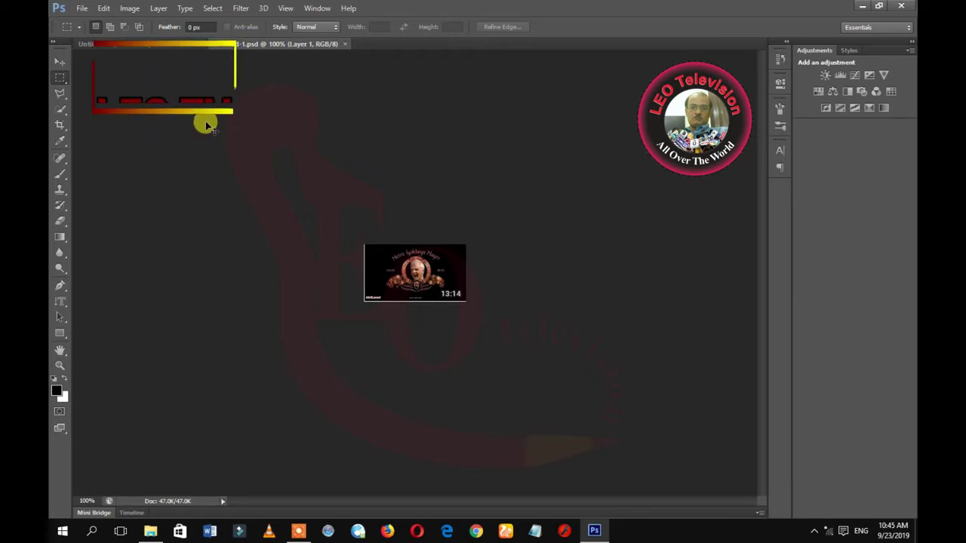
Create a new white test document 100 pixels wide.
key("ctrl+n")
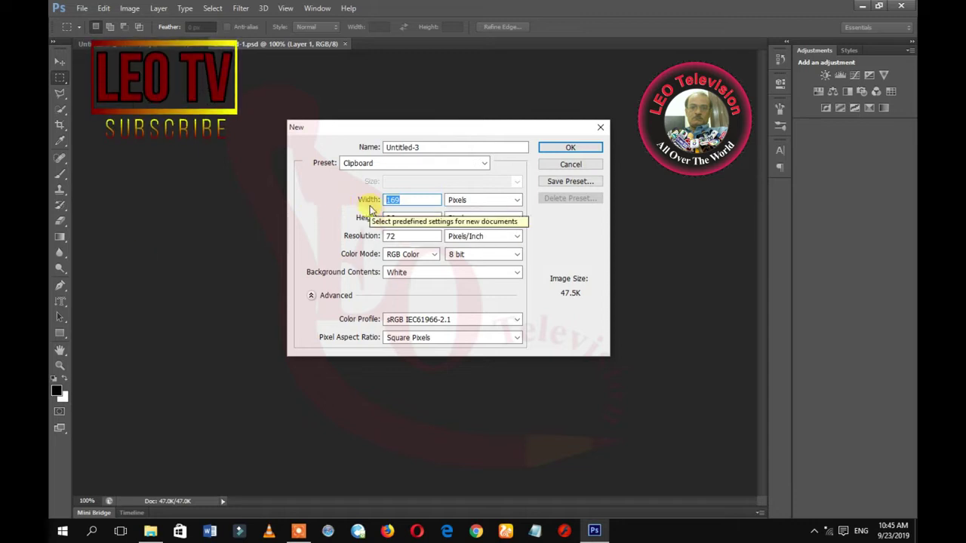
type("100")
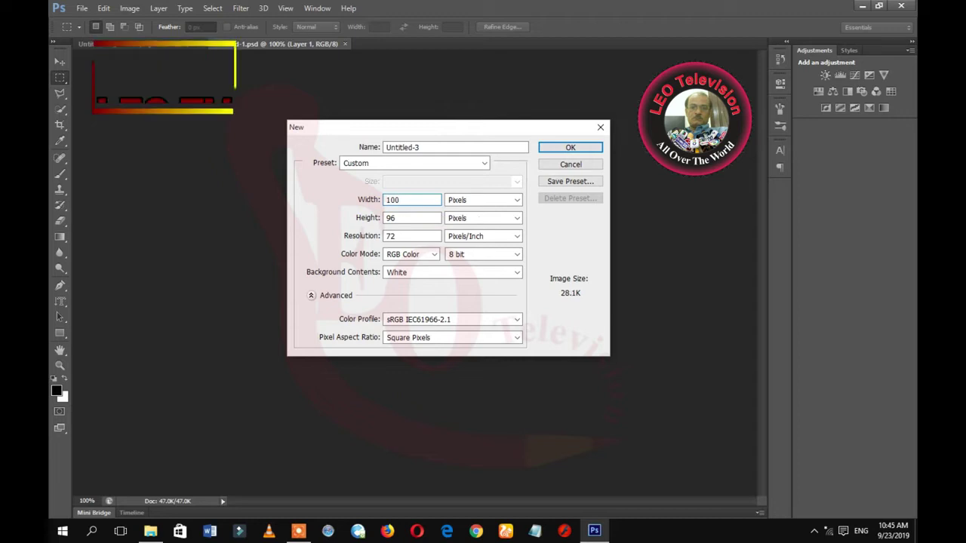
key("Return")
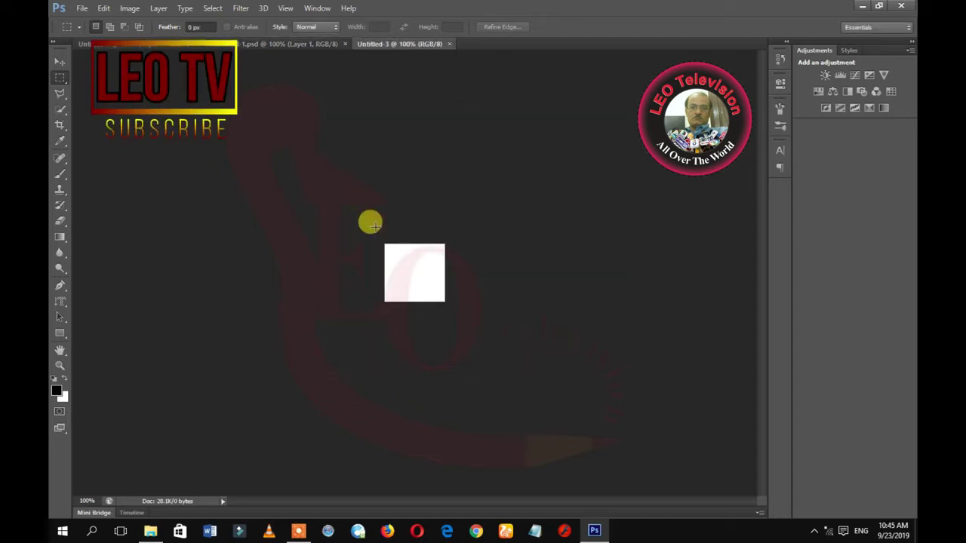
Paste into the 100 px test document, undo the paste, and close it.
left_click(266, 44)
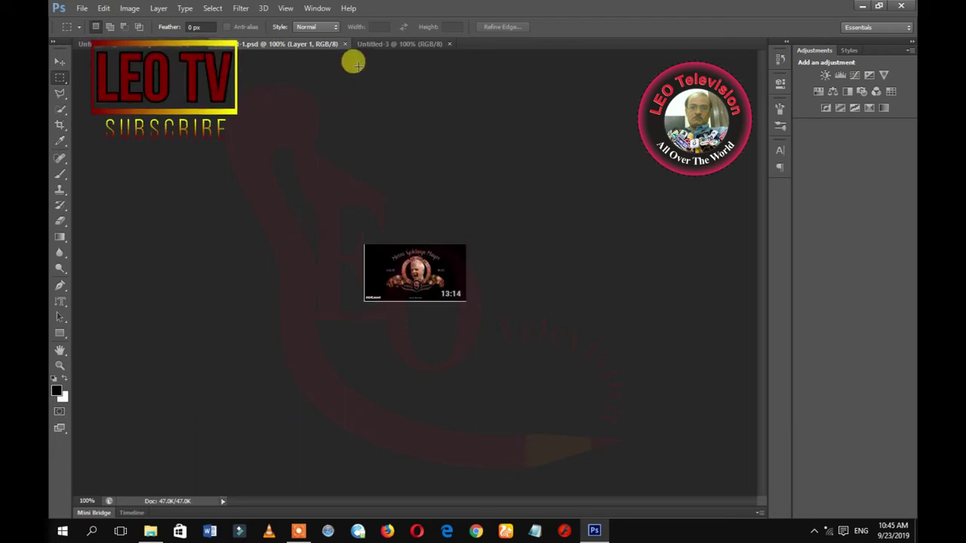
left_click(378, 45)
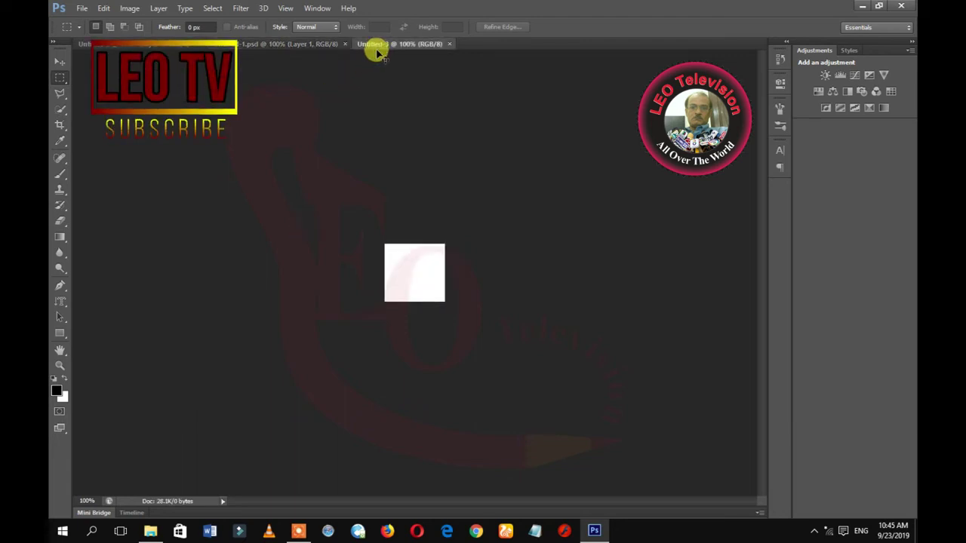
key("ctrl+v")
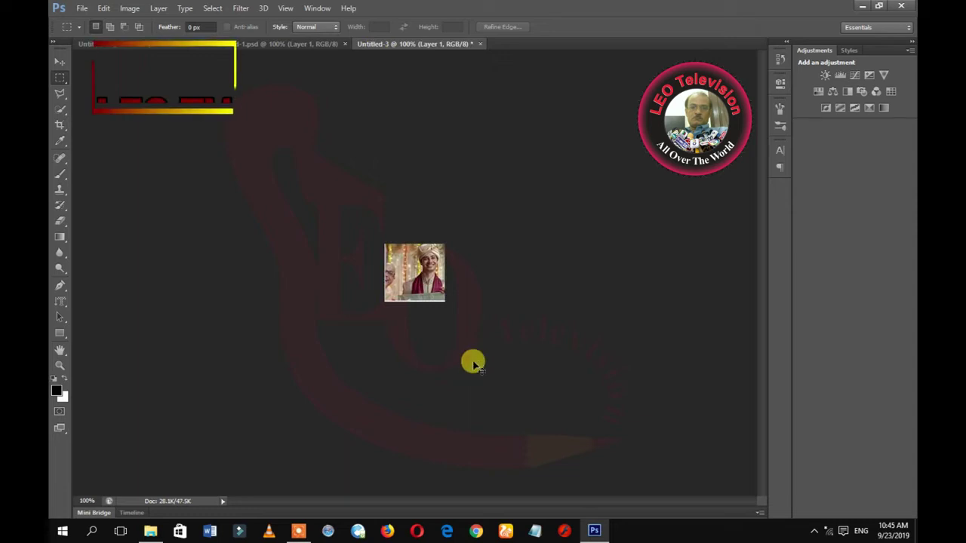
key("ctrl+z")
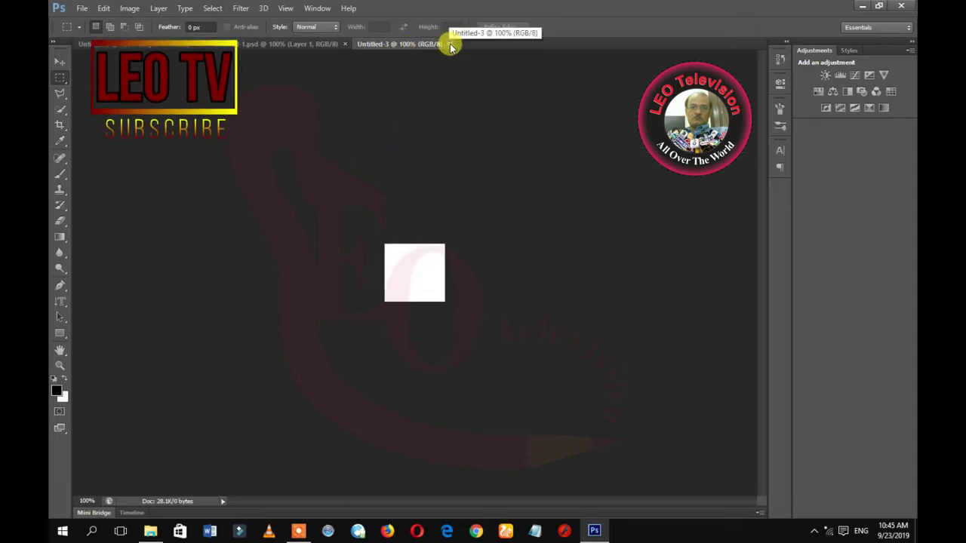
left_click(447, 44)
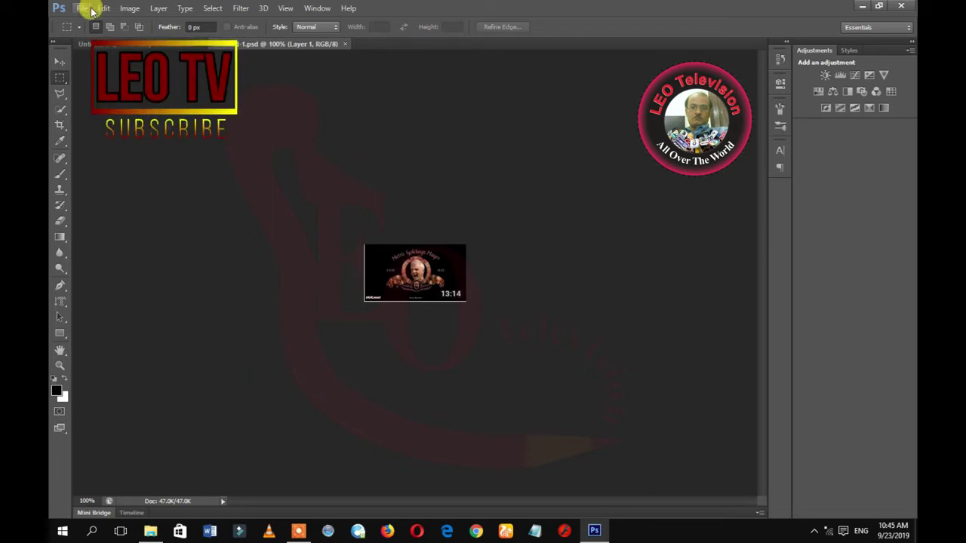
Create a new white 10 × 8 inch document at 72 pixels/inch.
key("ctrl+n")
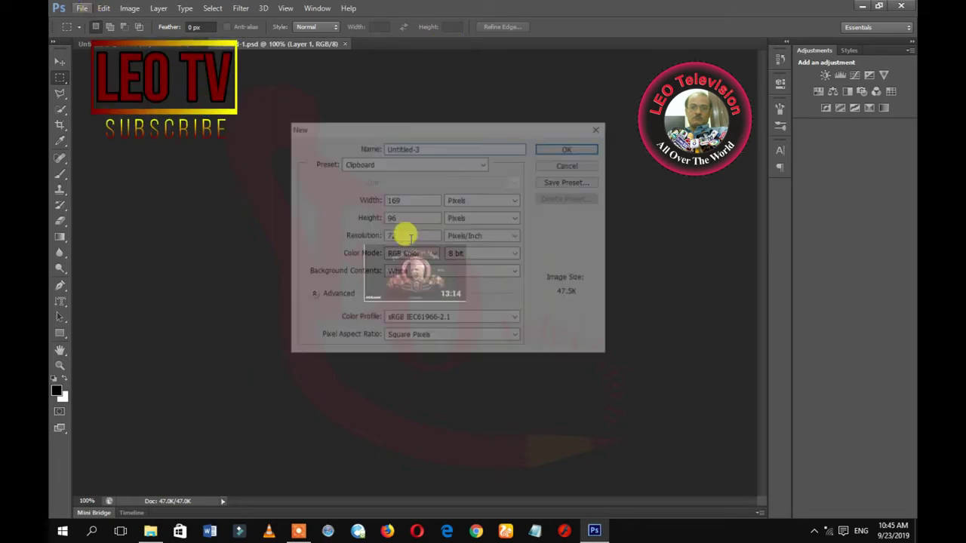
left_click(519, 200)
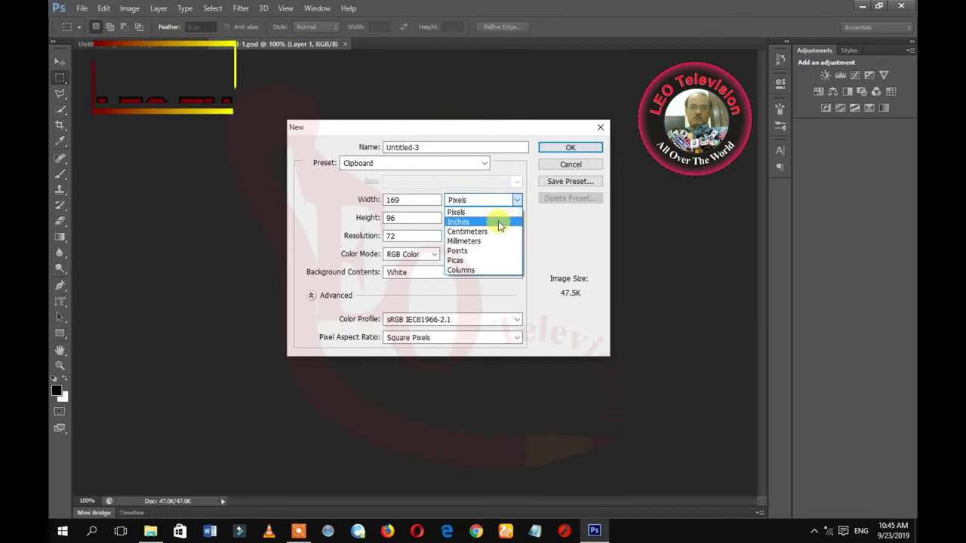
left_click(494, 217)
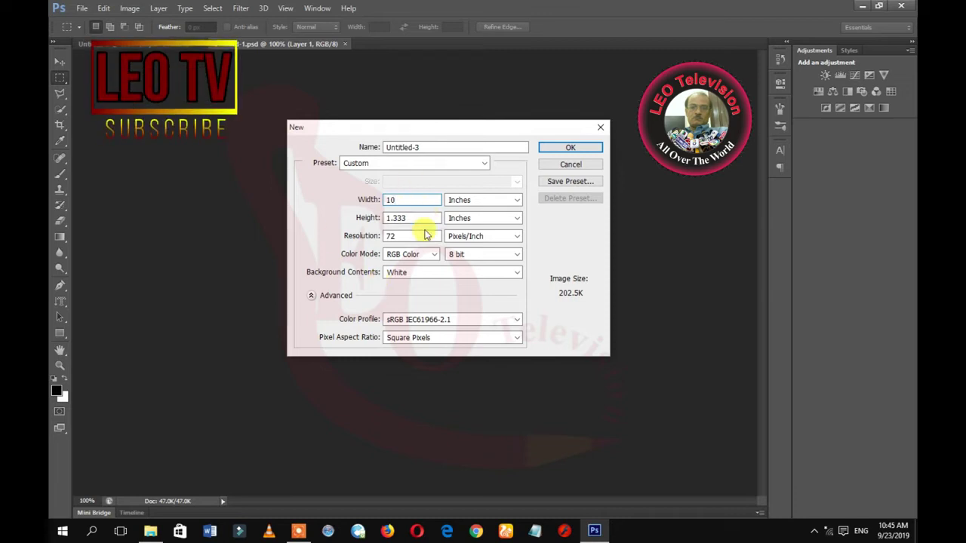
type("10")
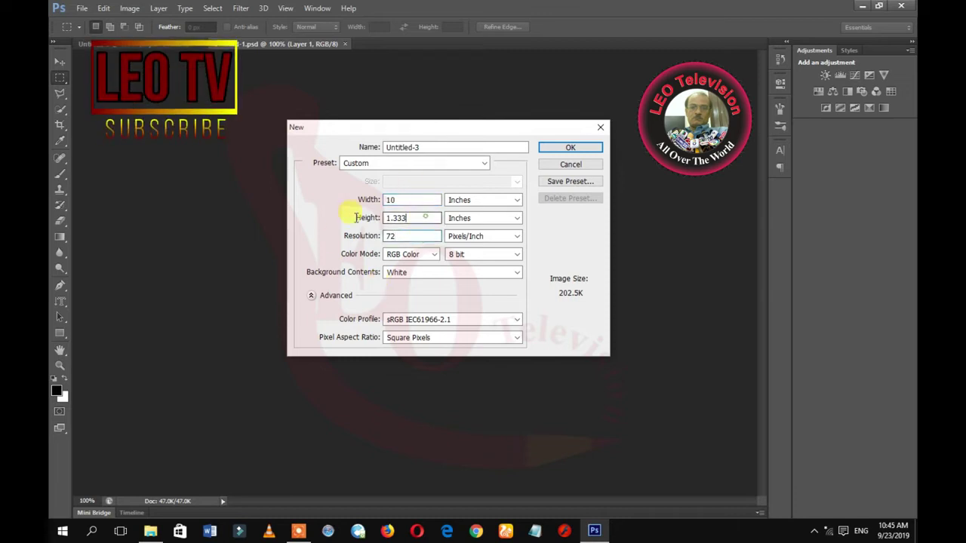
type("8")
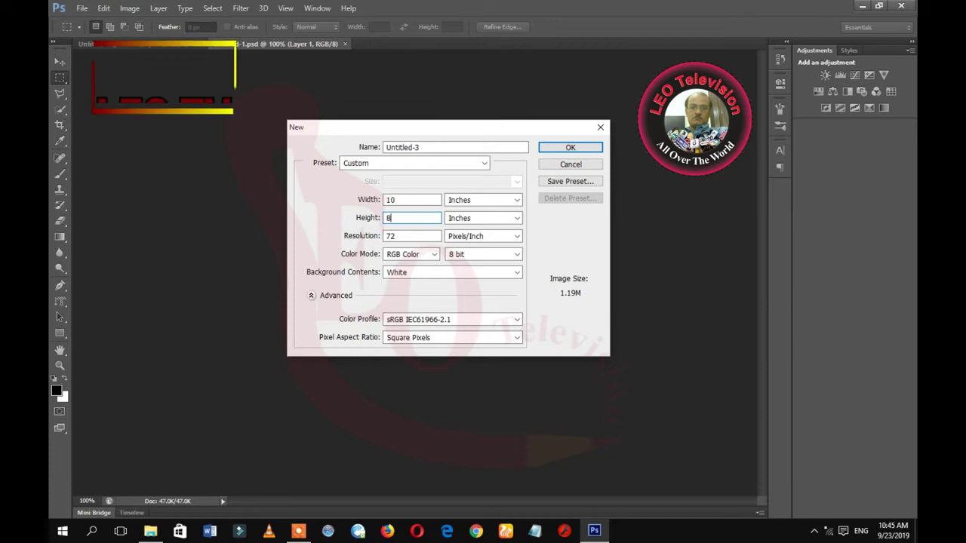
left_click(559, 149)
Paste the wedding thumbnail and move it to the canvas's upper left.
key("ctrl+v")
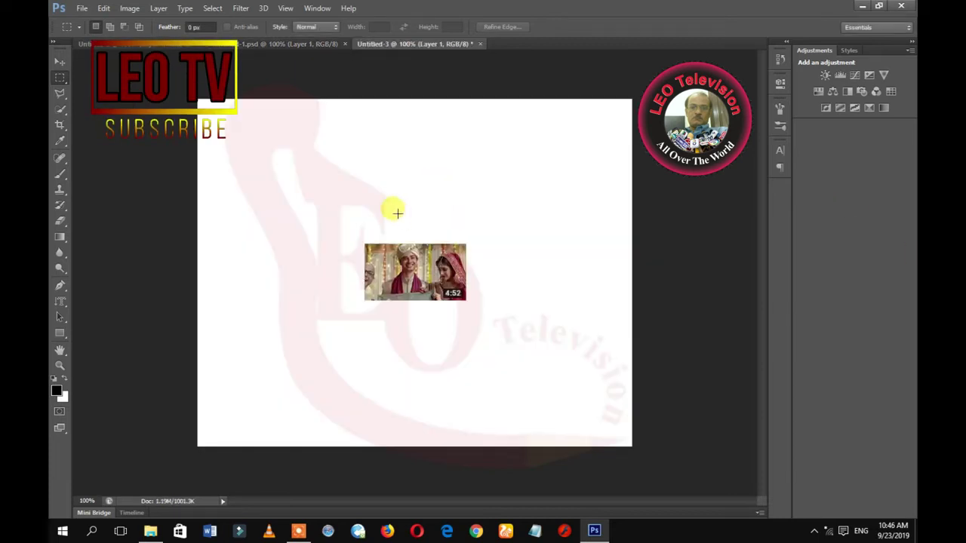
left_click(59, 62)
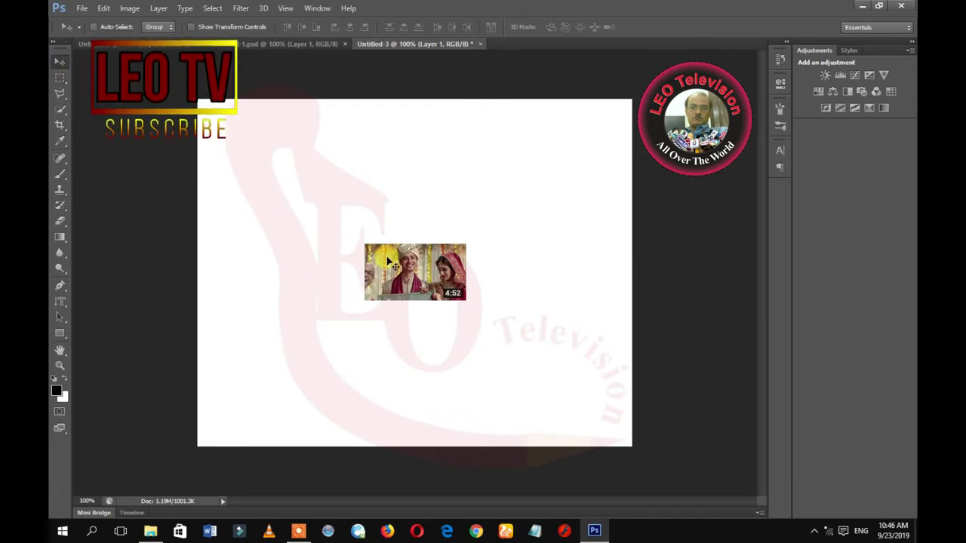
left_click_drag(394, 252, 267, 140)
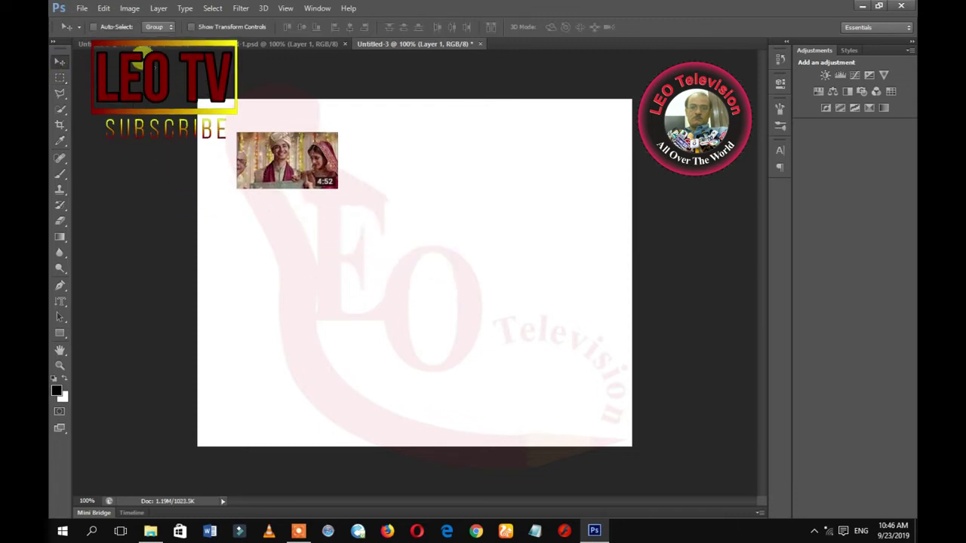
Copy the 13:14 thumbnail from Untitled-1.psd and paste it beside the wedding thumbnail.
left_click(264, 43)
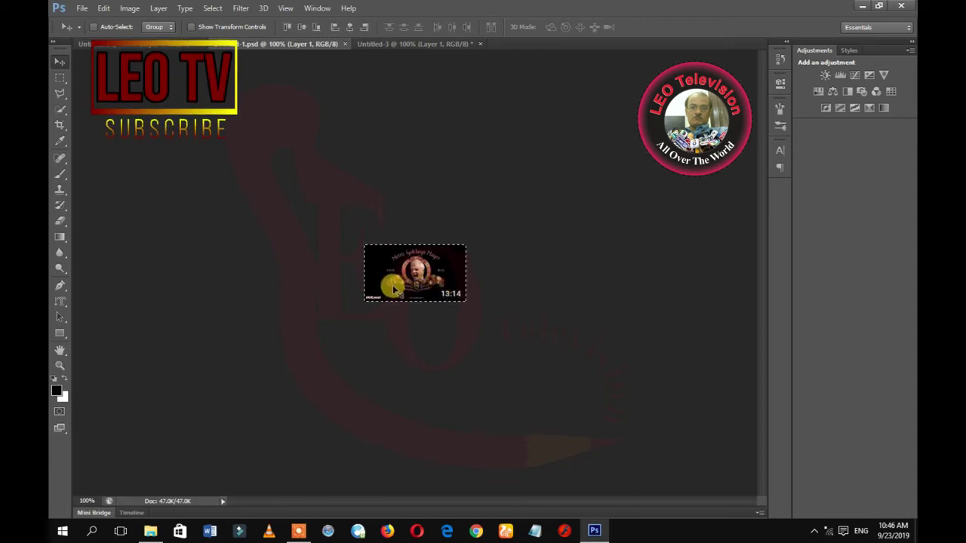
key("ctrl+x")
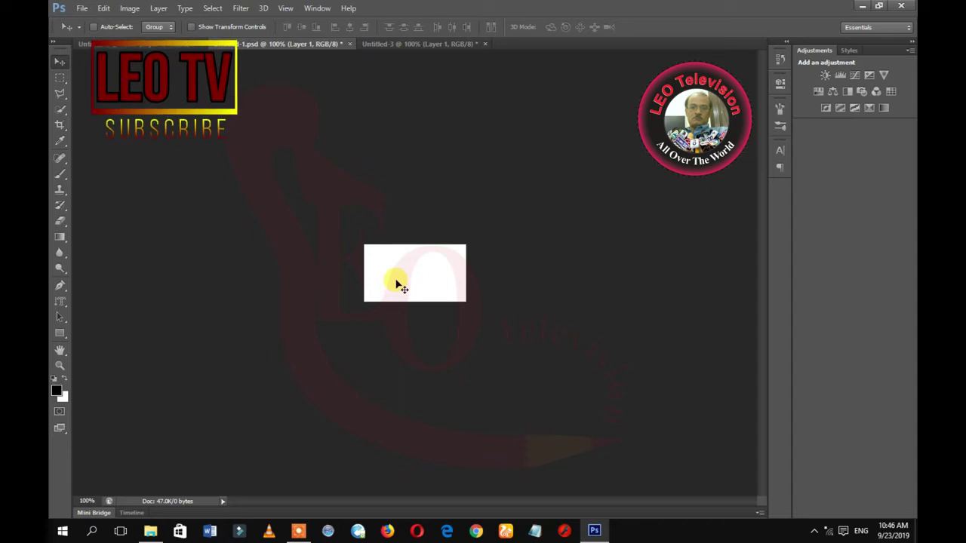
key("ctrl+z")
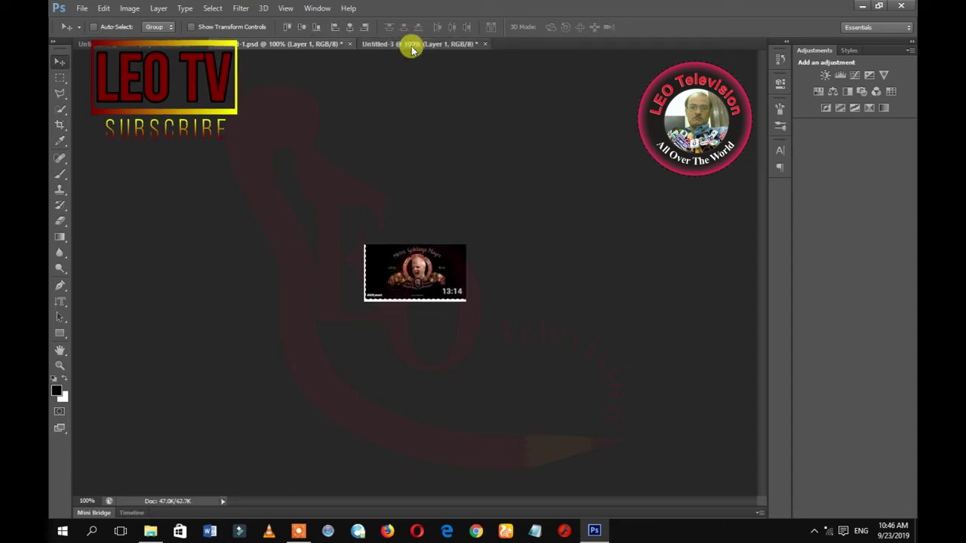
left_click(412, 45)
key("ctrl+v")
mouse_move(459, 265)
left_mouse_down()
mouse_move(461, 189)
mouse_move(445, 162)
left_mouse_up()
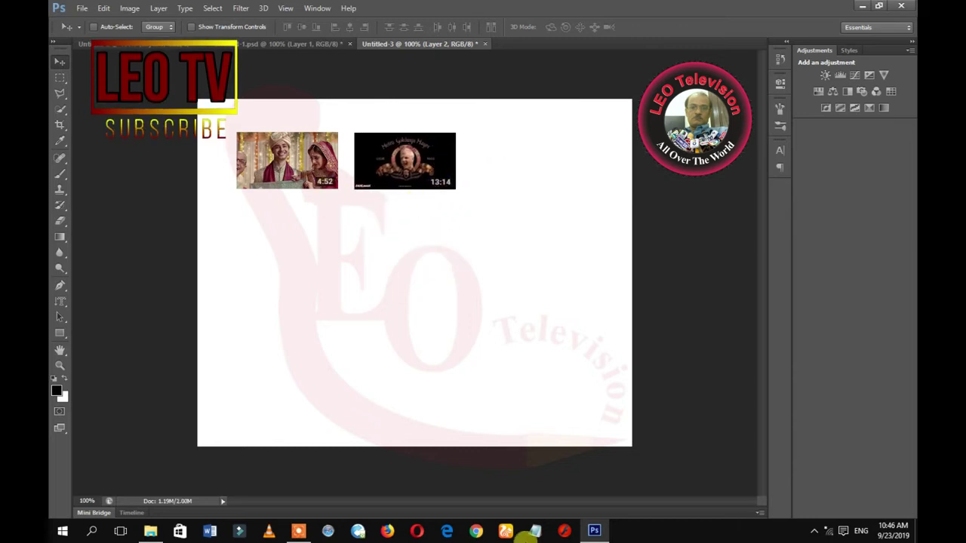
left_click(298, 531)
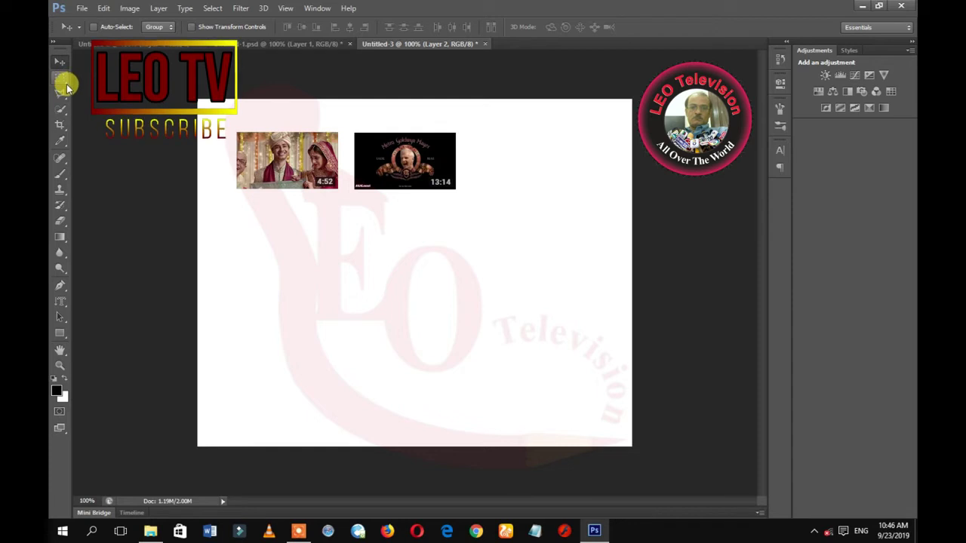
Zoom in on the two side-by-side thumbnails, then return to the Move tool.
key("z")
left_click_drag(209, 111, 607, 280)
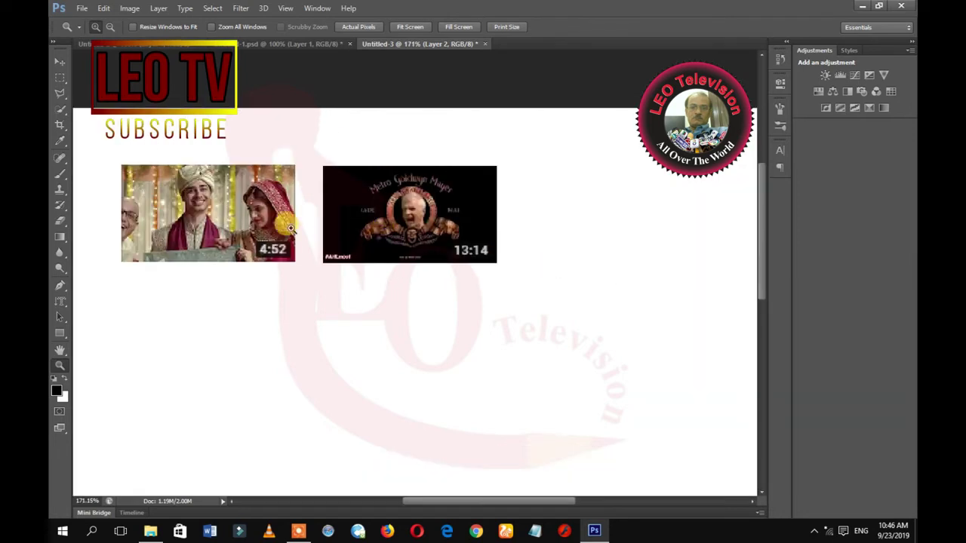
left_click(60, 60)
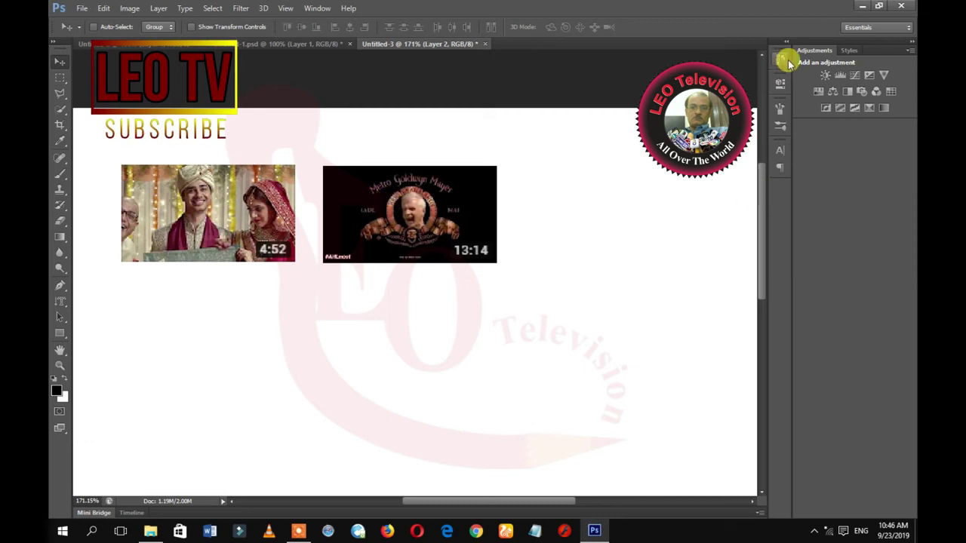
Collapse and re-expand the right-side Adjustments and History panel docks.
left_click(909, 43)
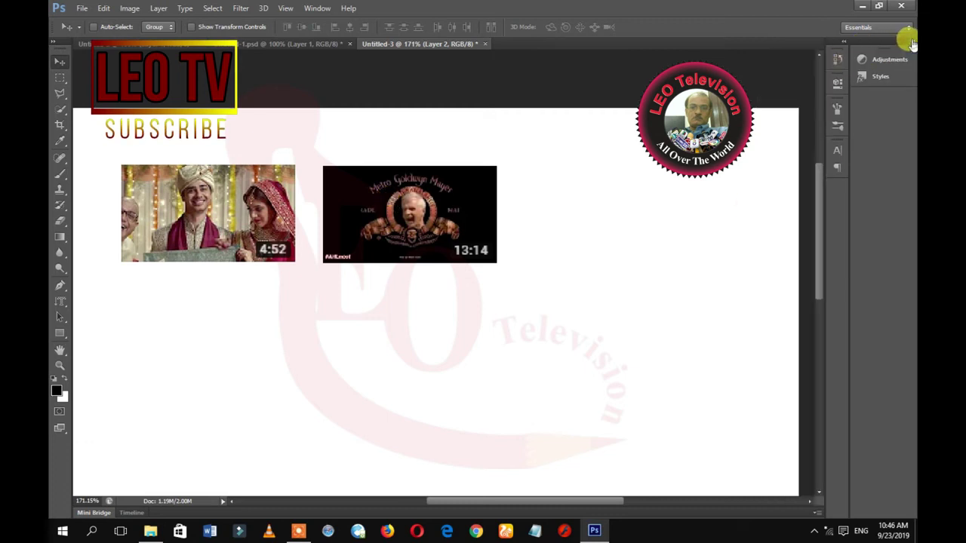
left_click(843, 44)
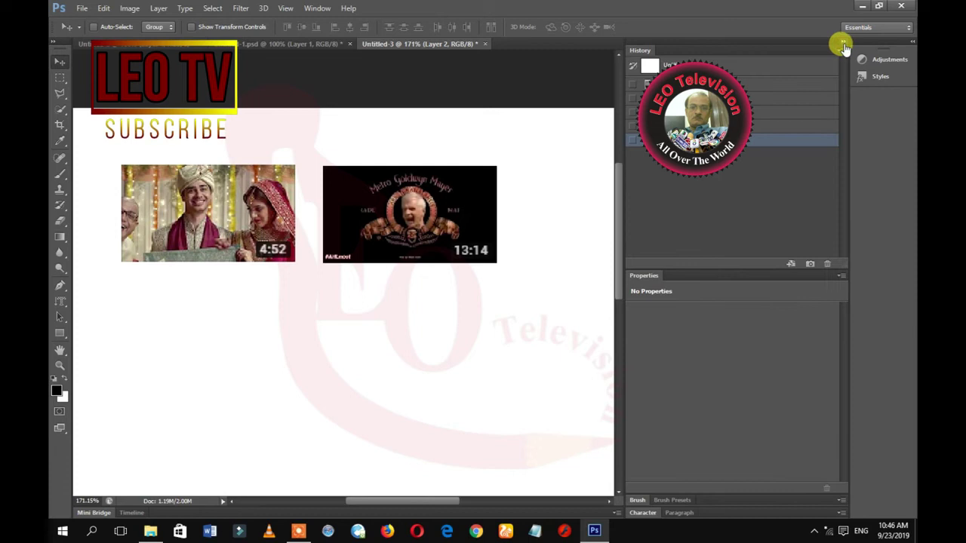
left_click(909, 43)
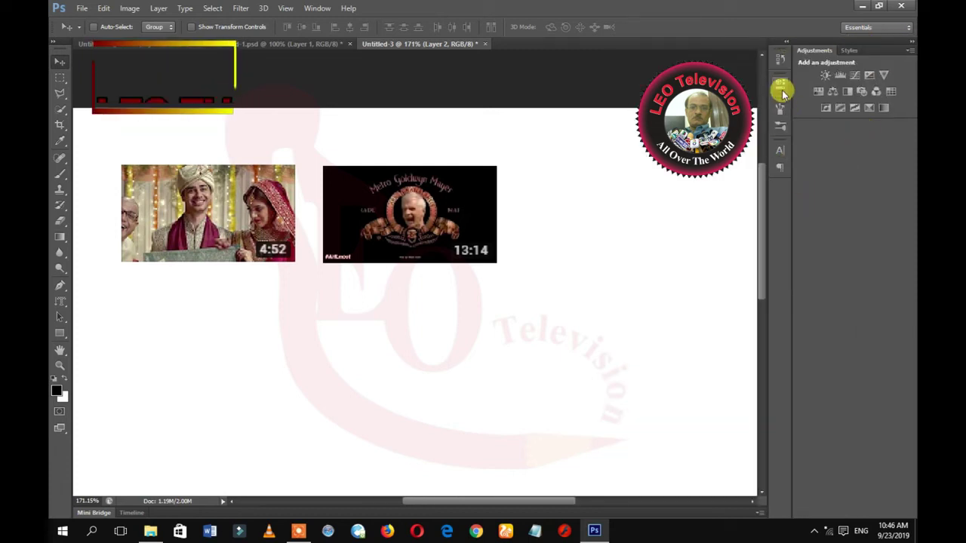
Open the Layer Comps, Notes, Paragraph and Character panels from the Window menu, then reopen it.
left_click(318, 8)
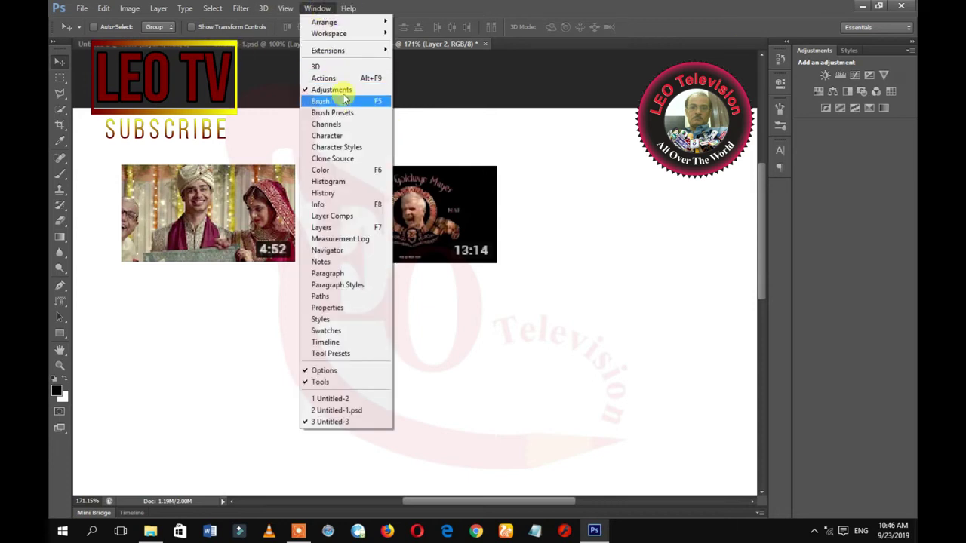
left_click(345, 216)
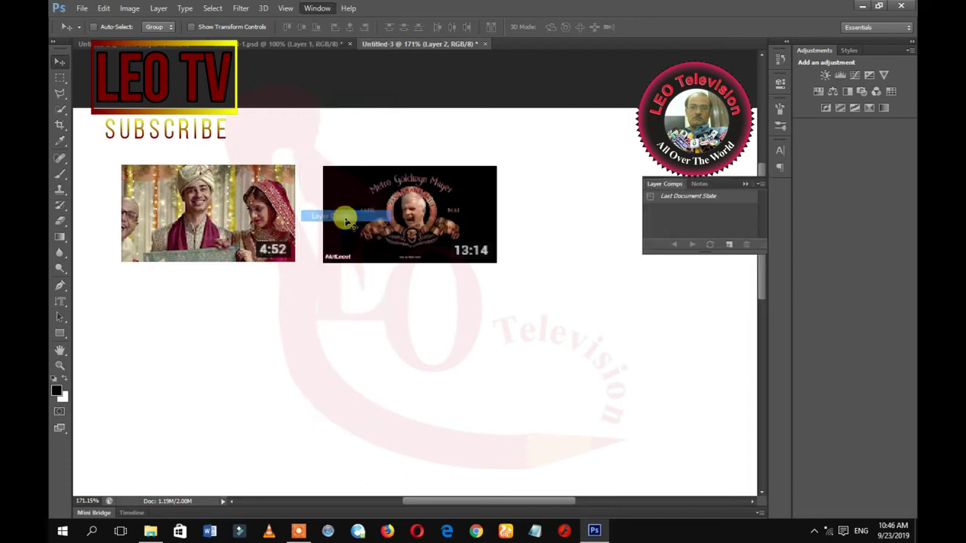
left_click(744, 185)
left_click(780, 208)
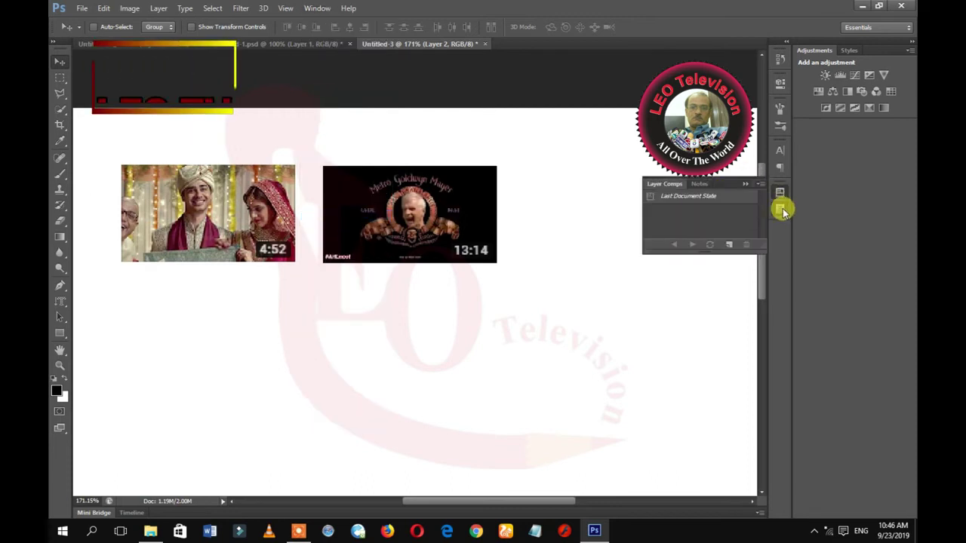
left_click(781, 169)
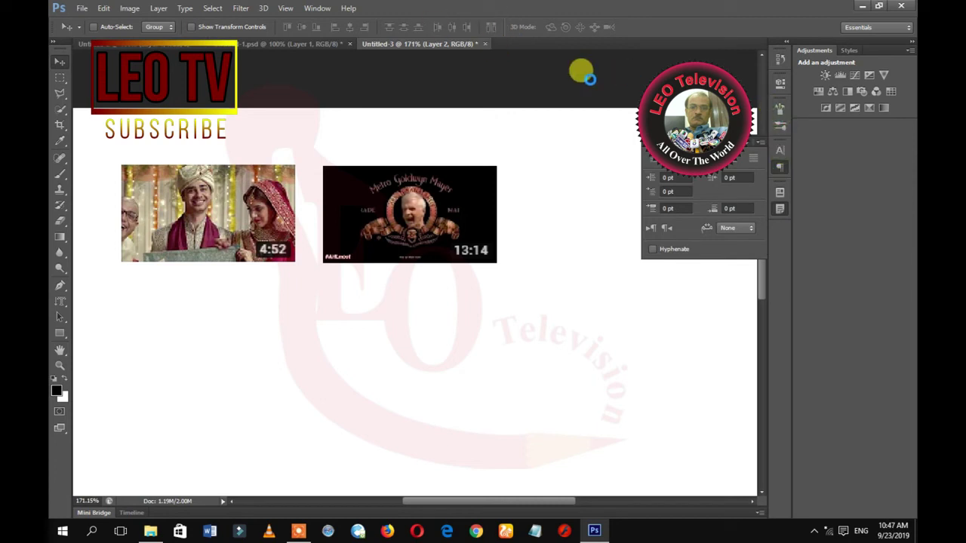
left_click(780, 149)
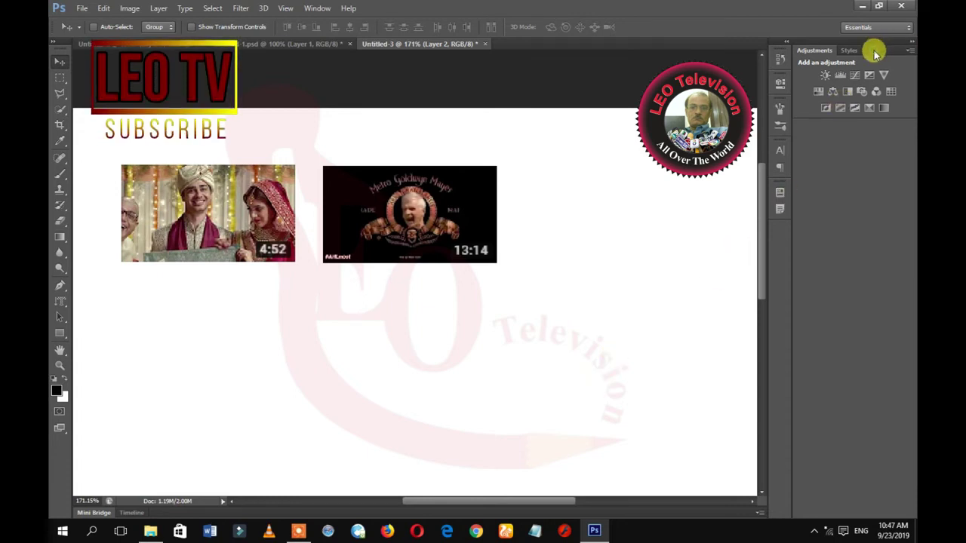
left_click(317, 9)
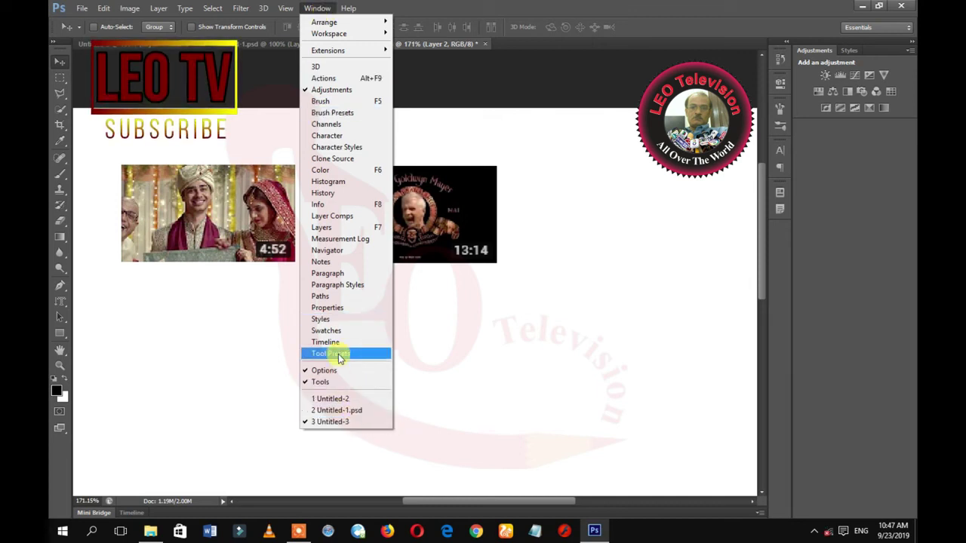
Show the Layers panel and close Untitled-1.psd without saving.
left_click(337, 228)
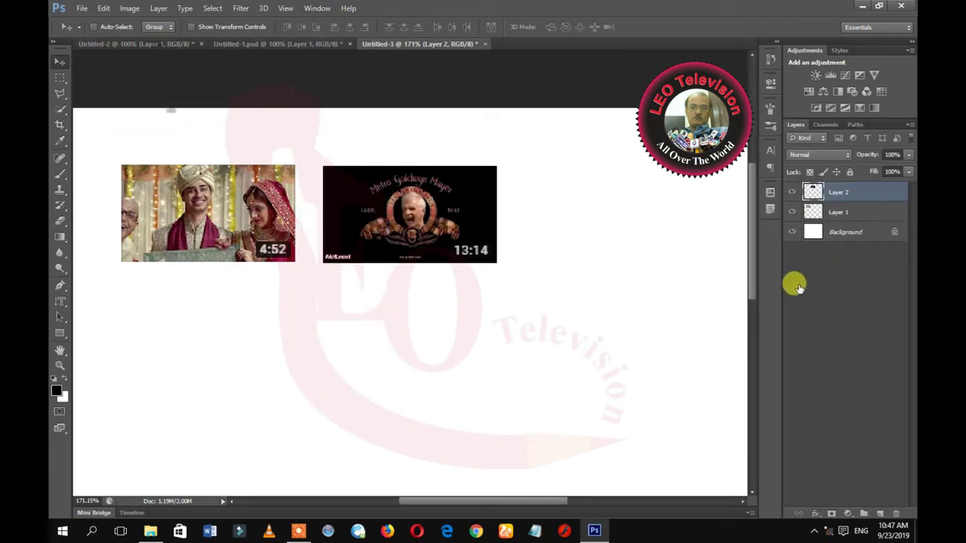
left_click(287, 44)
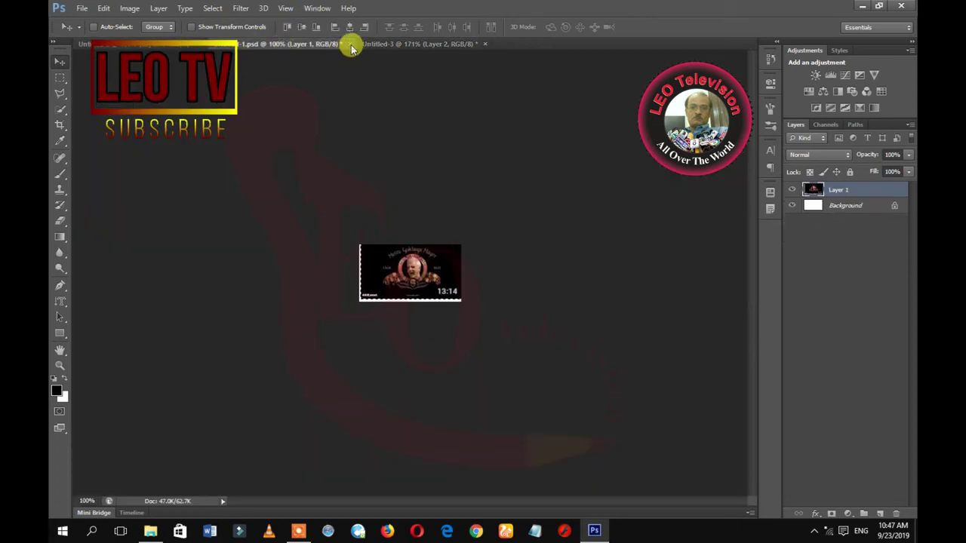
left_click(349, 44)
left_click(489, 205)
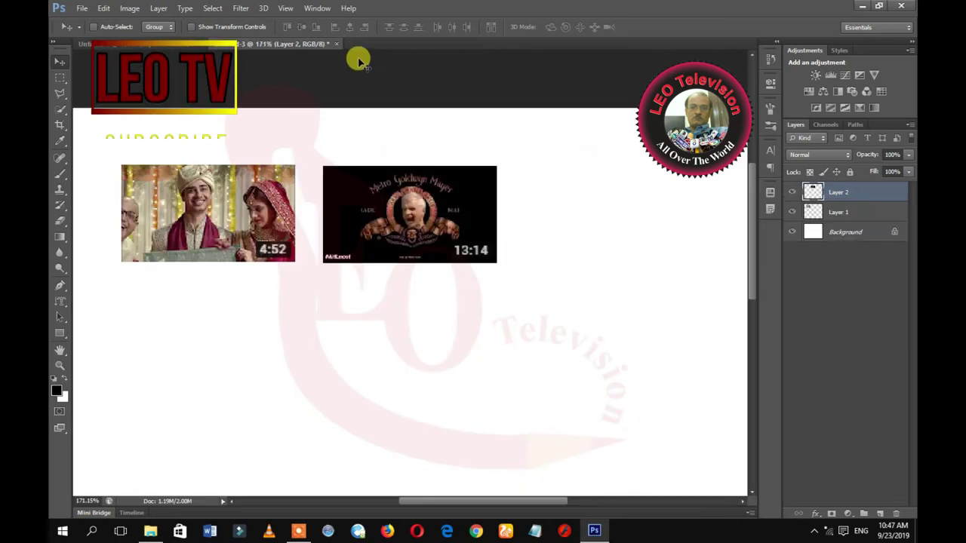
Close Untitled-2 without saving its changes.
left_click(170, 43)
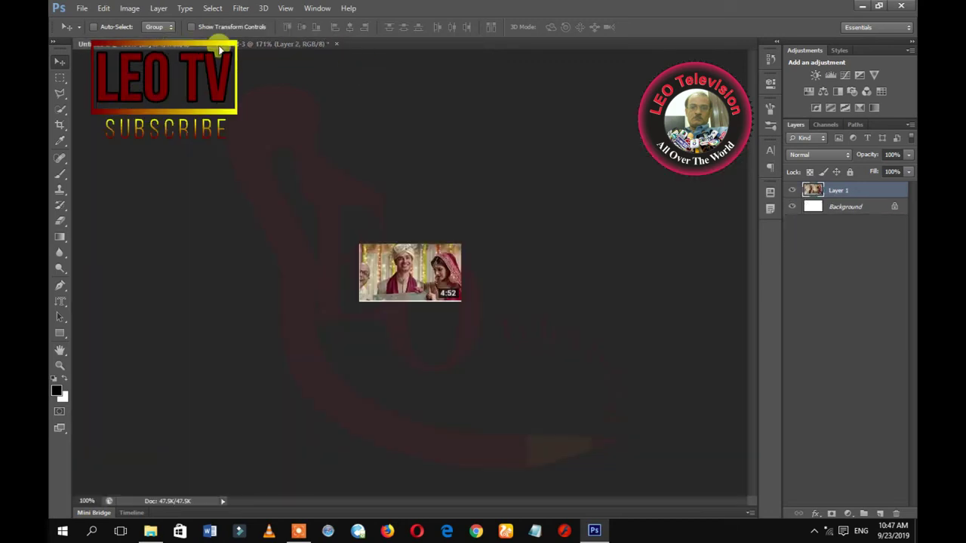
left_click(203, 45)
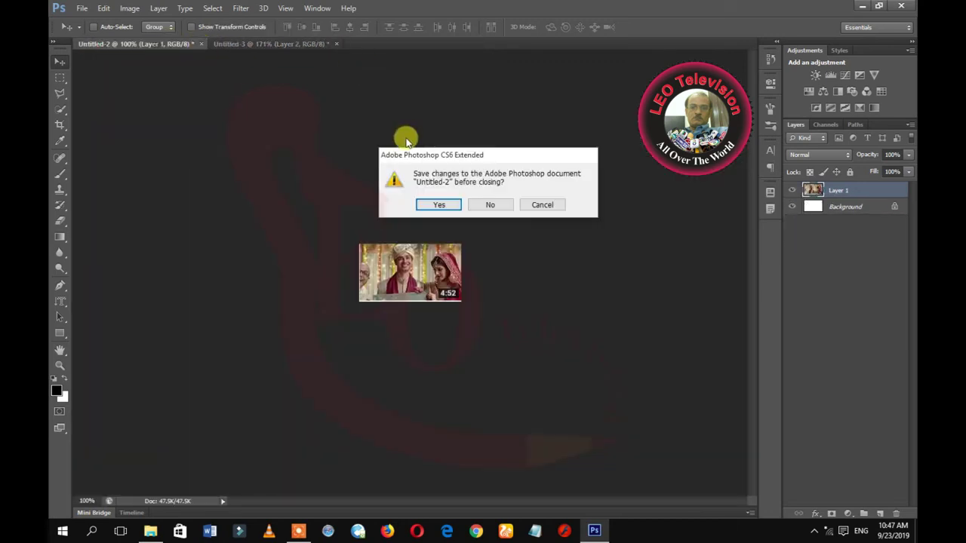
left_click(491, 205)
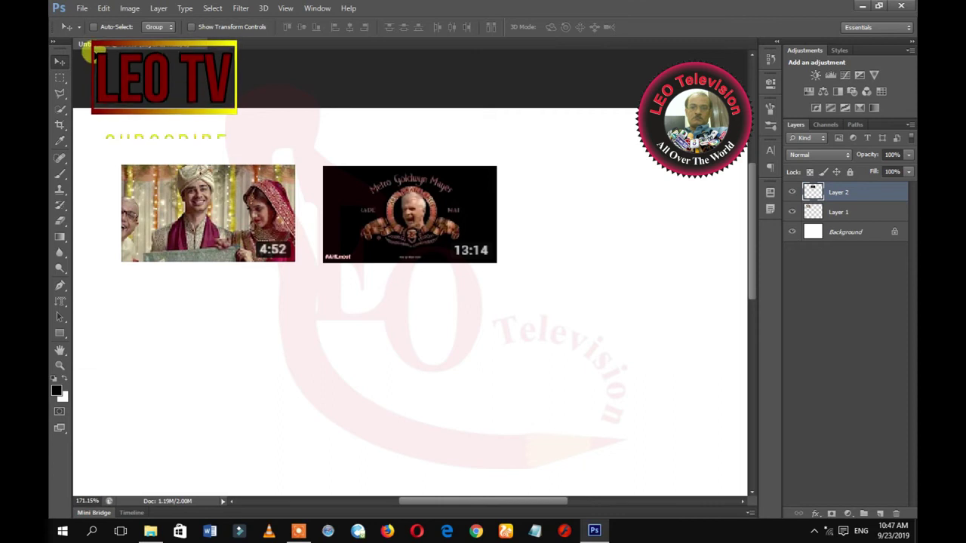
Save as layered PSD 'Untitled-3' in Screen Shot, turning off the compatibility prompt.
left_click(85, 9)
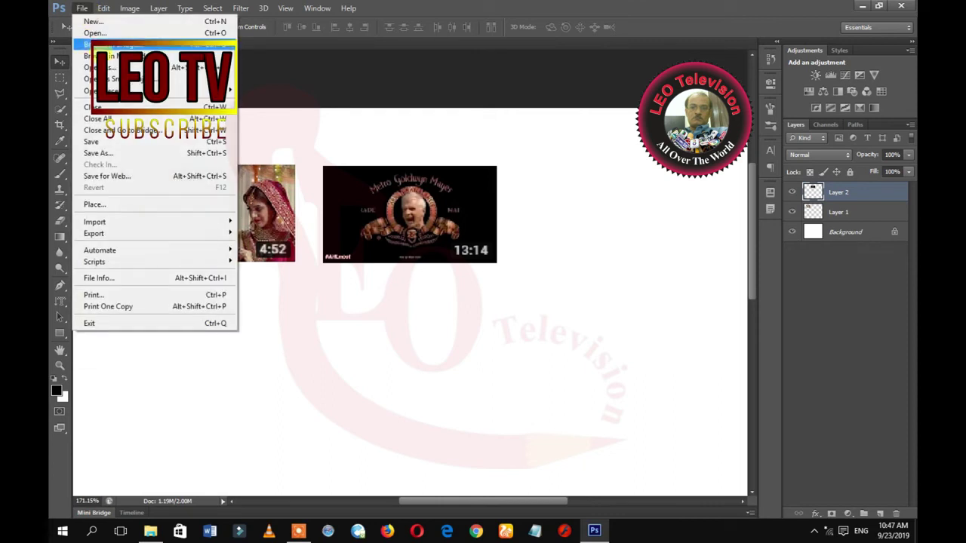
left_click(113, 152)
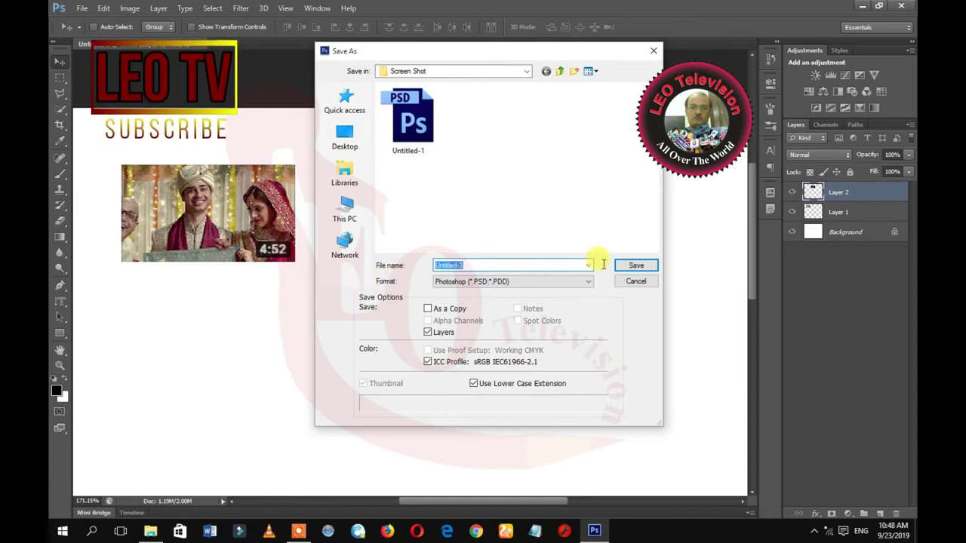
left_click(633, 267)
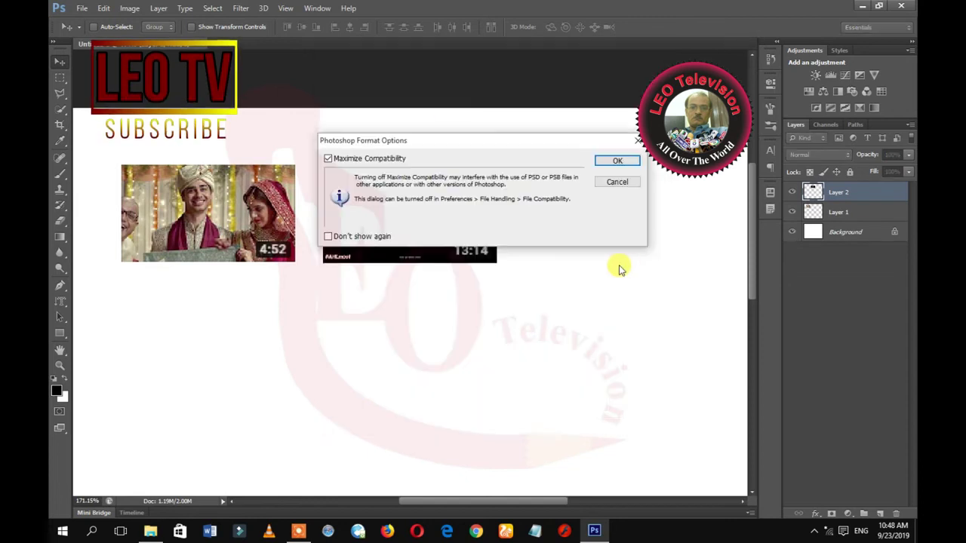
left_click(336, 236)
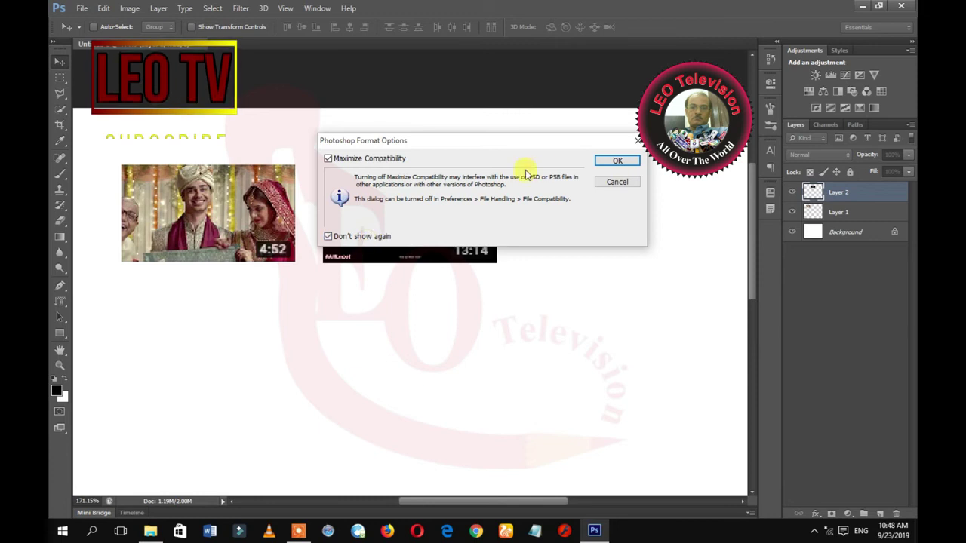
left_click(615, 161)
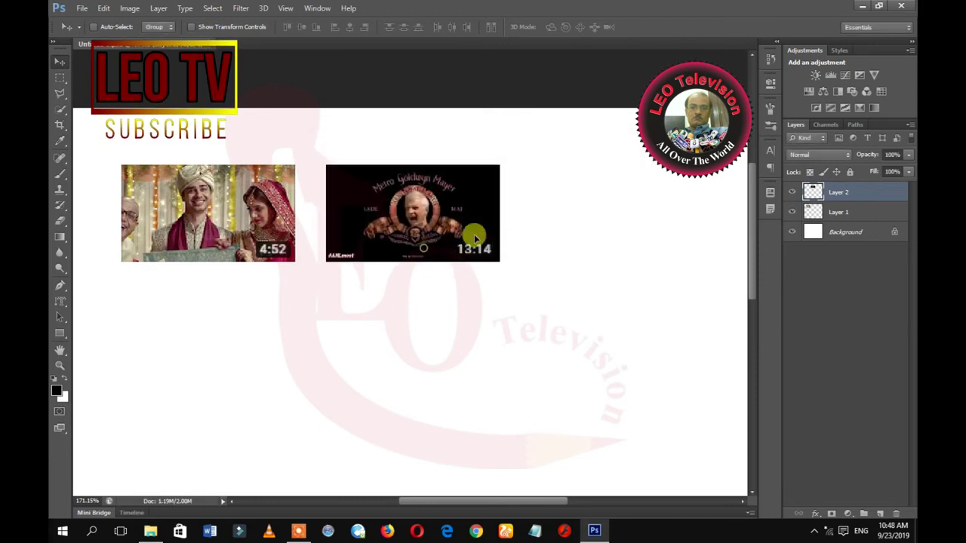
Reposition the MGM thumbnail on Layer 2 across the canvas.
left_click_drag(472, 237, 563, 209)
mouse_move(233, 248)
left_mouse_down()
mouse_move(307, 202)
mouse_move(308, 254)
left_mouse_up()
left_click_drag(482, 217, 400, 237)
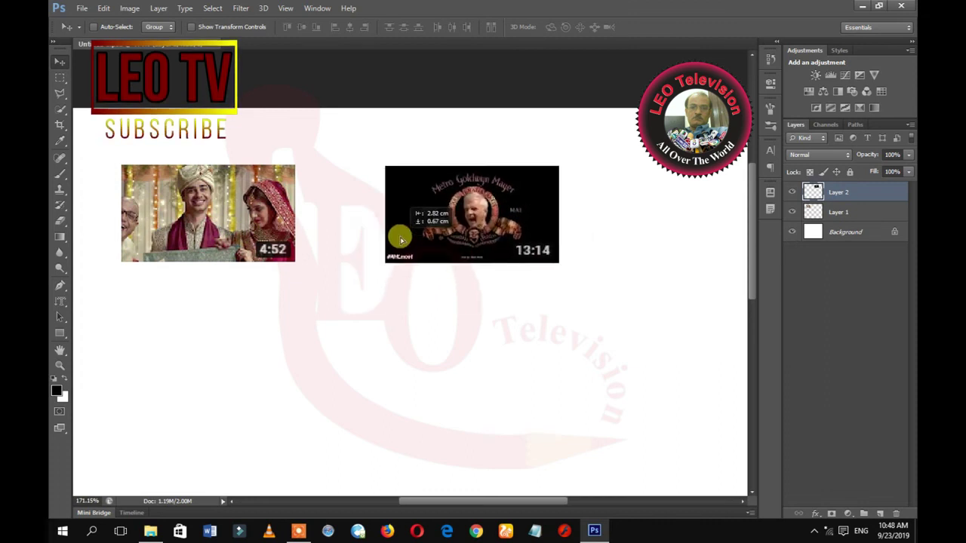
mouse_move(399, 237)
left_mouse_down()
mouse_move(429, 234)
mouse_move(231, 246)
mouse_move(254, 246)
left_mouse_up()
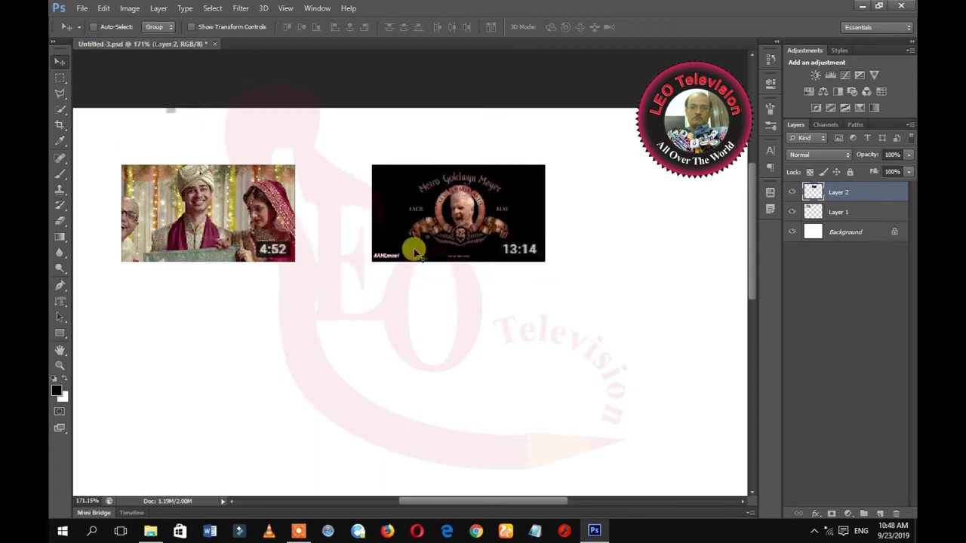
Select Layer 1 and drag the wedding thumbnail across the canvas.
left_click(833, 215)
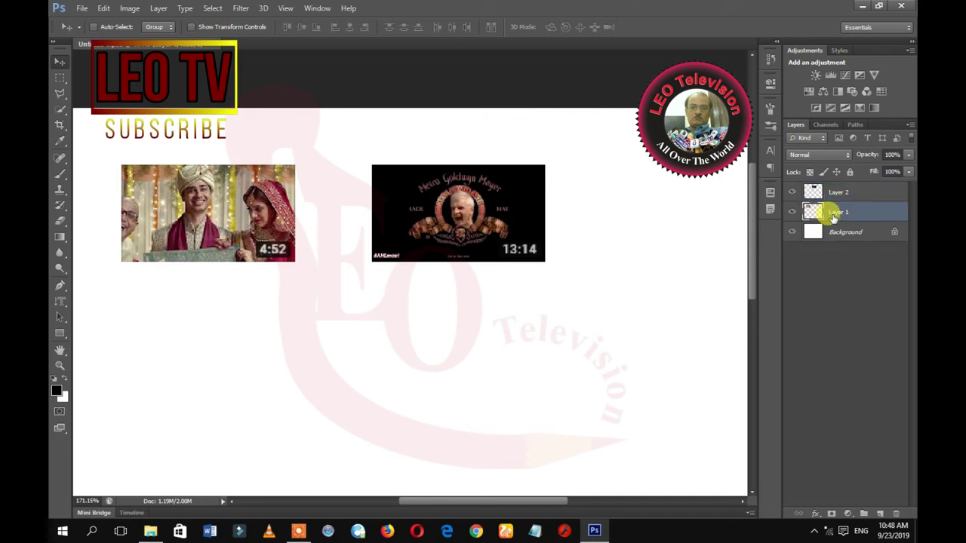
mouse_move(256, 245)
left_mouse_down()
mouse_move(275, 233)
mouse_move(401, 242)
left_mouse_up()
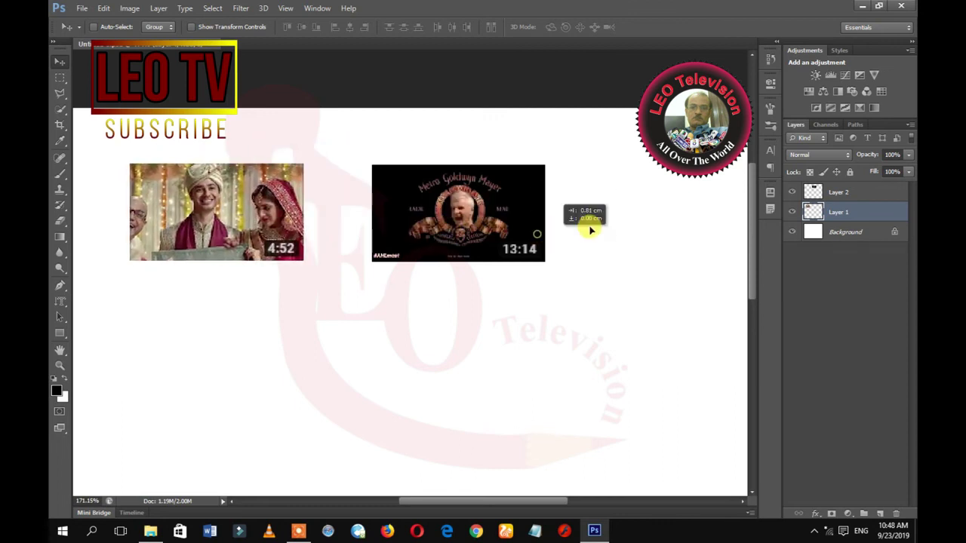
mouse_move(400, 241)
left_mouse_down()
mouse_move(562, 242)
mouse_move(599, 227)
left_mouse_up()
left_click(837, 192)
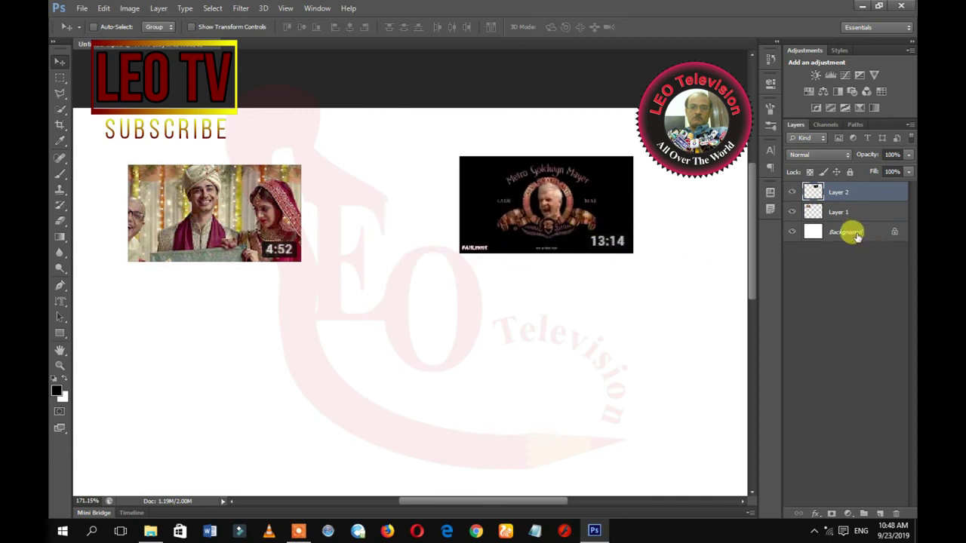
Try moving the locked Background layer and dismiss the resulting errors.
left_click(849, 232)
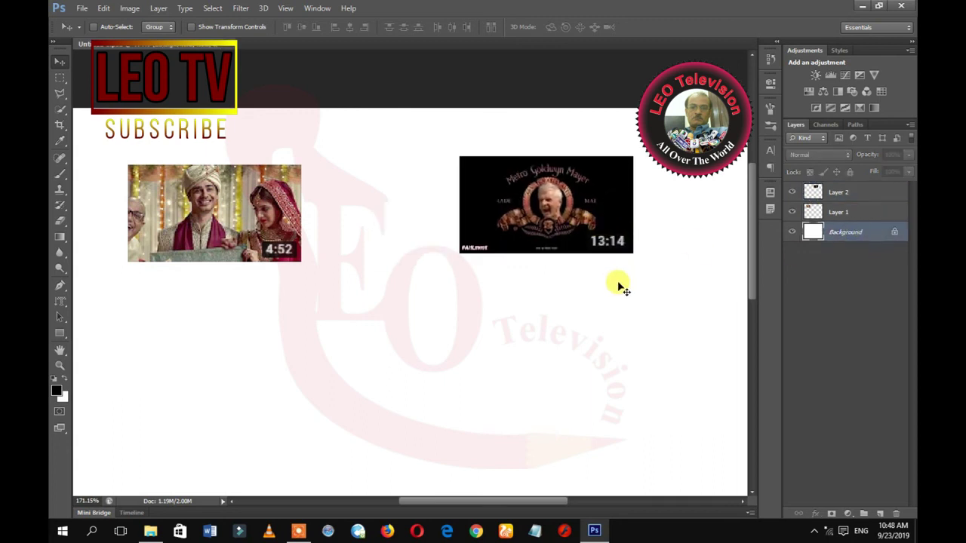
left_click(360, 351)
left_click(482, 206)
left_click(302, 193)
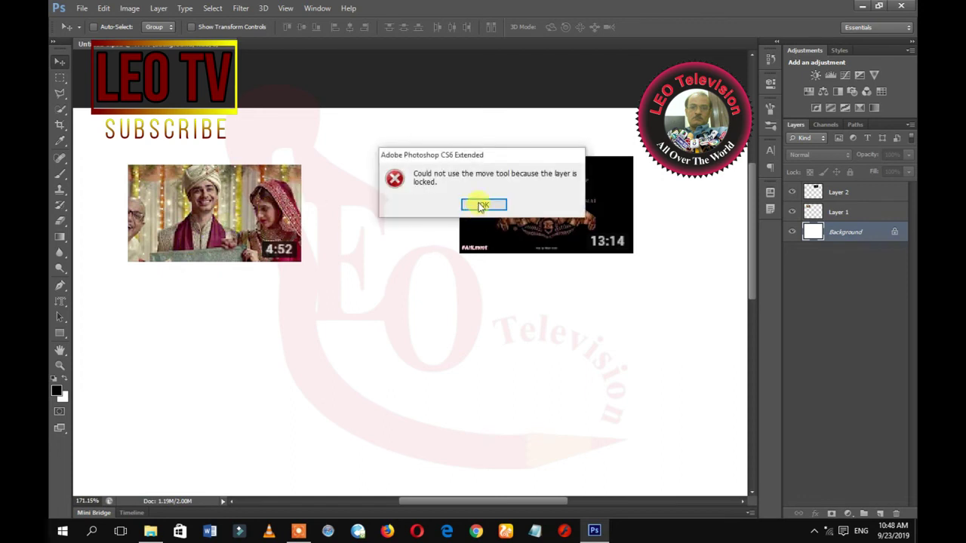
left_click(482, 206)
Reselect Layer 1 and nudge the wedding thumbnail up and to the right.
left_click(825, 212)
left_click_drag(571, 209, 632, 178)
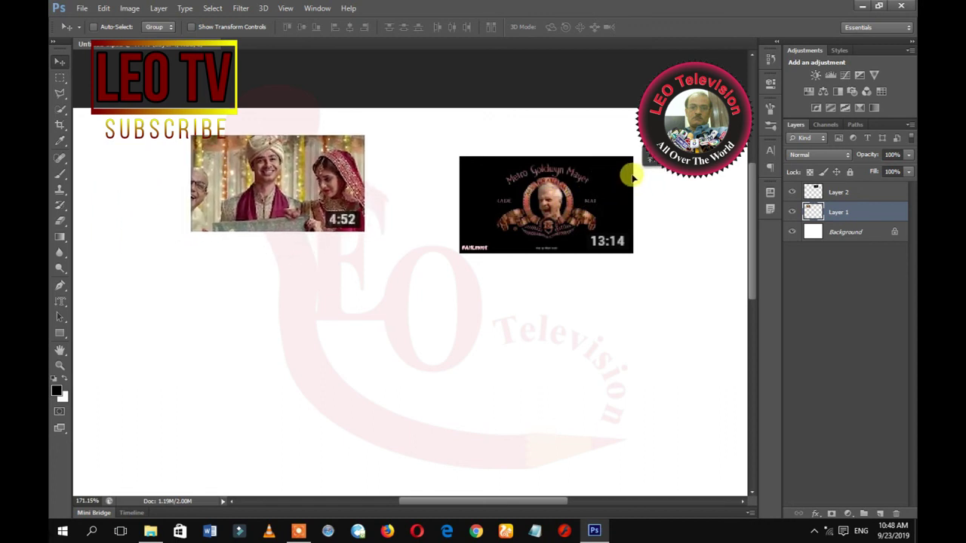
left_click_drag(311, 223, 334, 227)
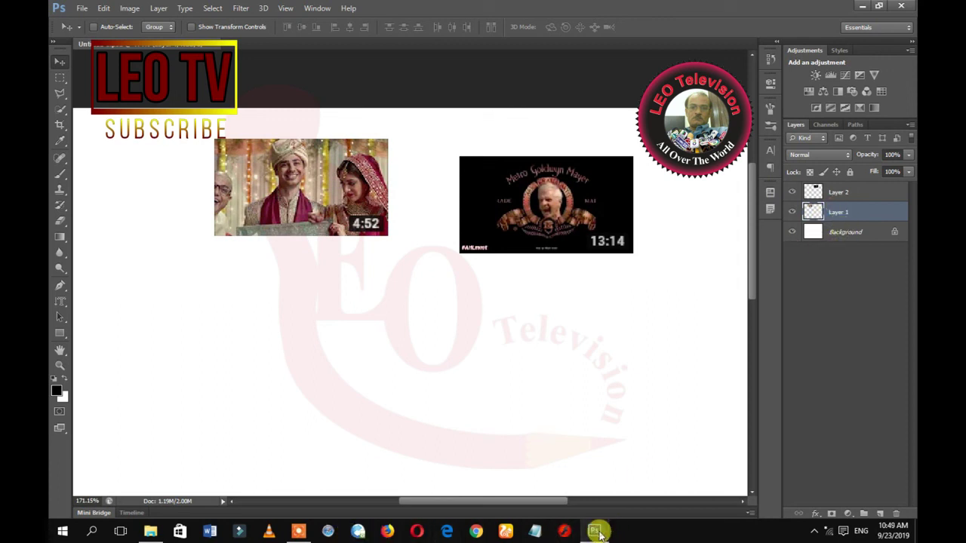
left_click(299, 532)
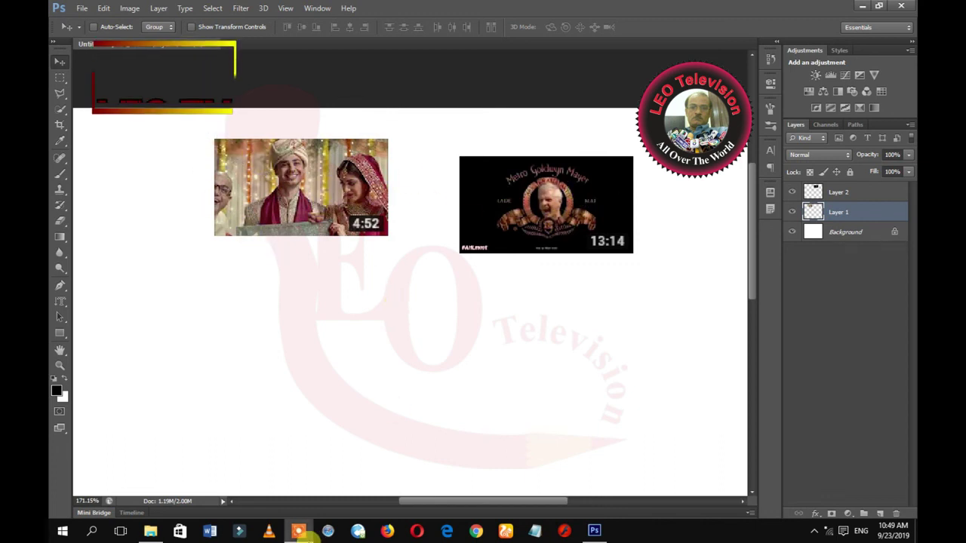
left_click(300, 534)
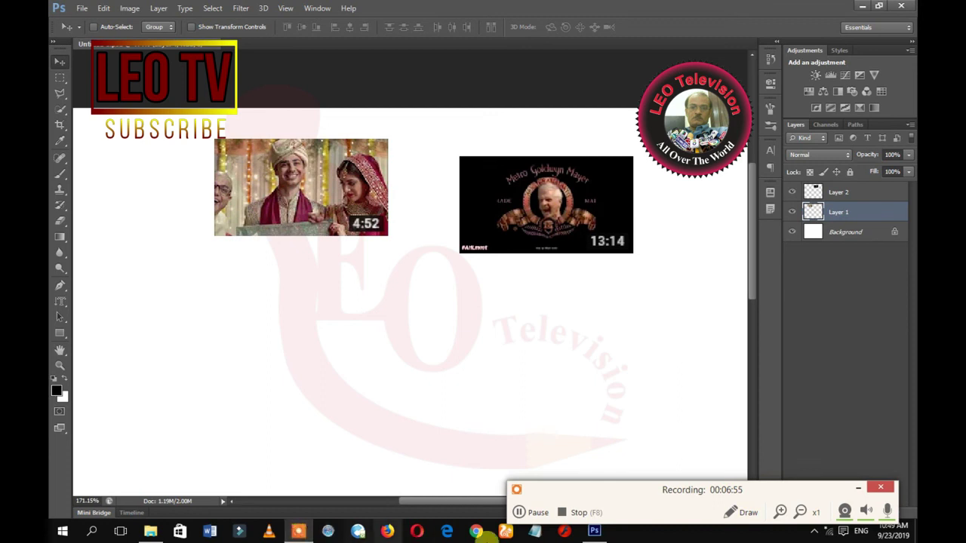